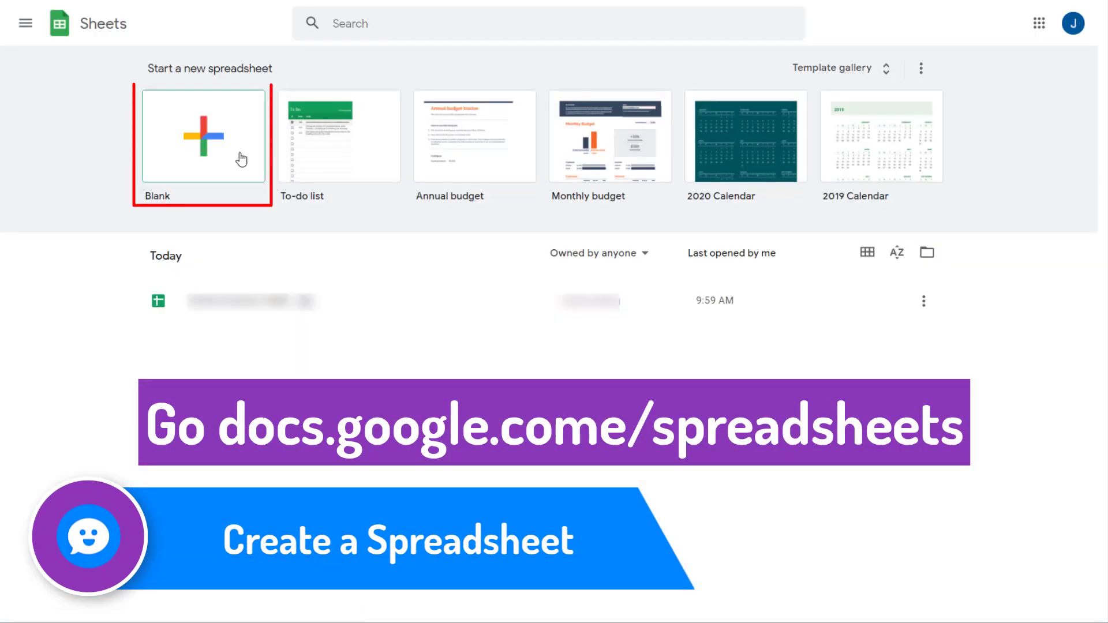
Create a blank spreadsheet and name it UChat Product
left_click(241, 159)
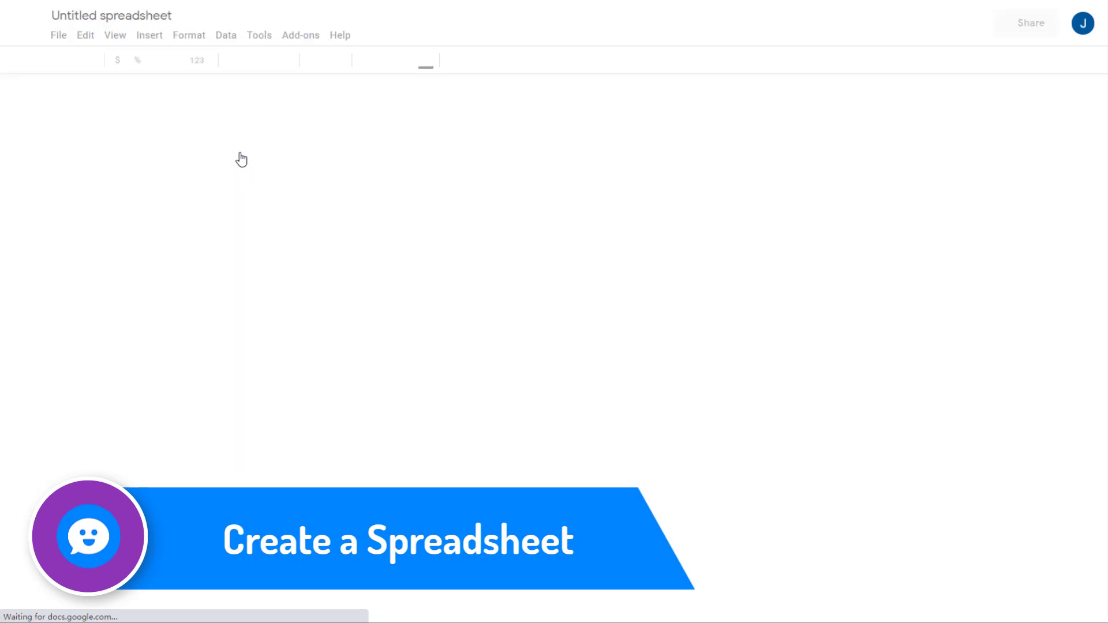
left_click(135, 14)
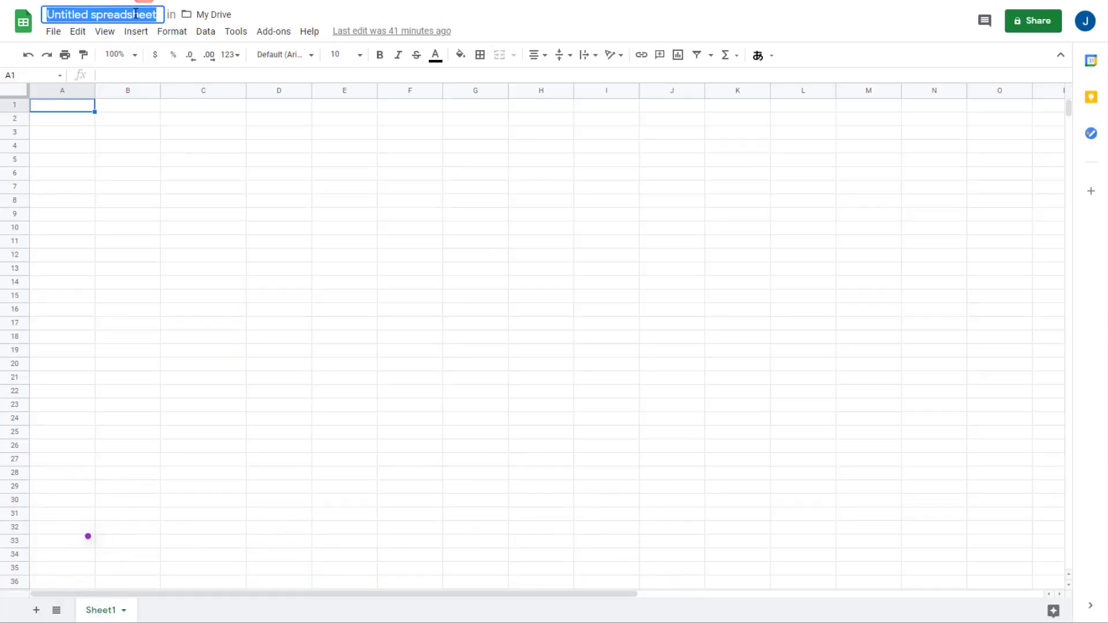
type("UChat ")
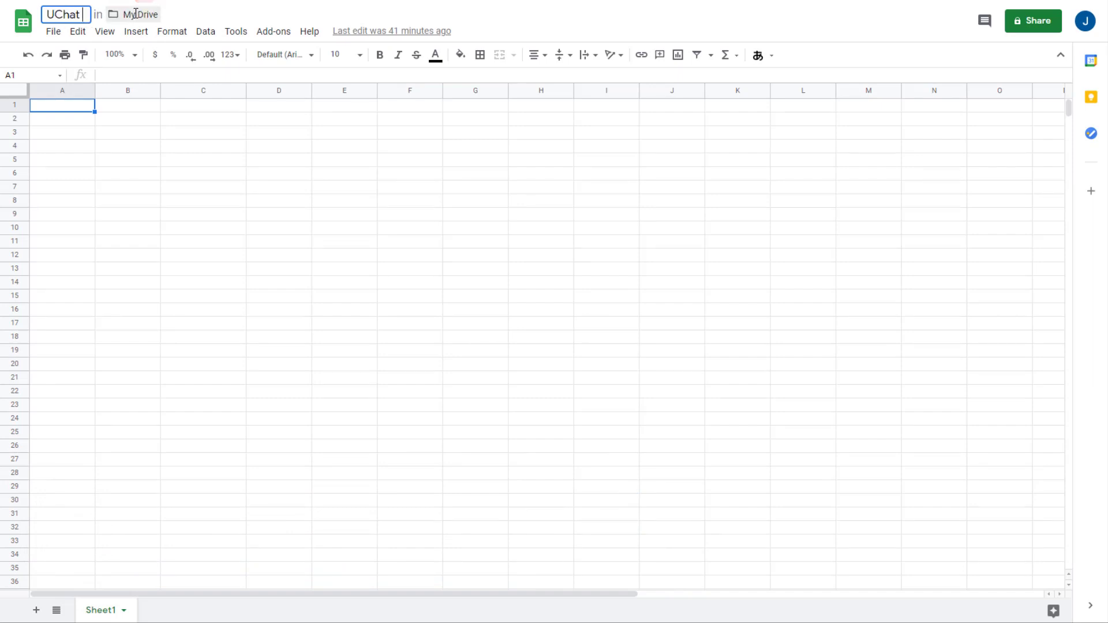
type("Product")
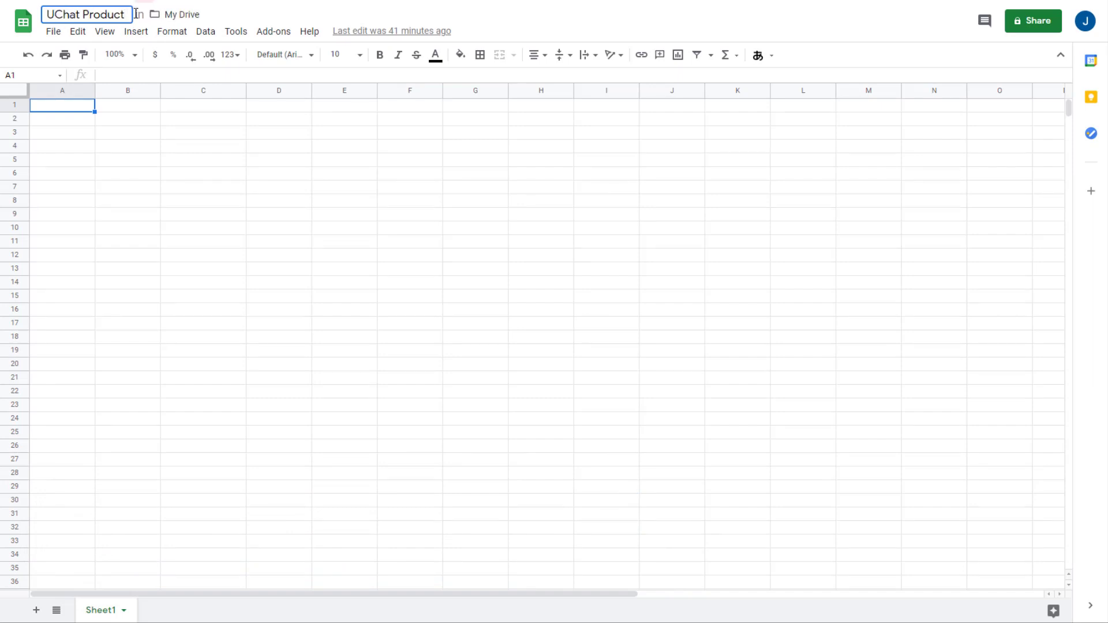
key("Return")
Enter the column headers name, price and description in cells A1 to C1
key("ctrl+plus")
key("ctrl+plus")
key("ctrl+plus")
key("ctrl+plus")
key("ctrl+plus")
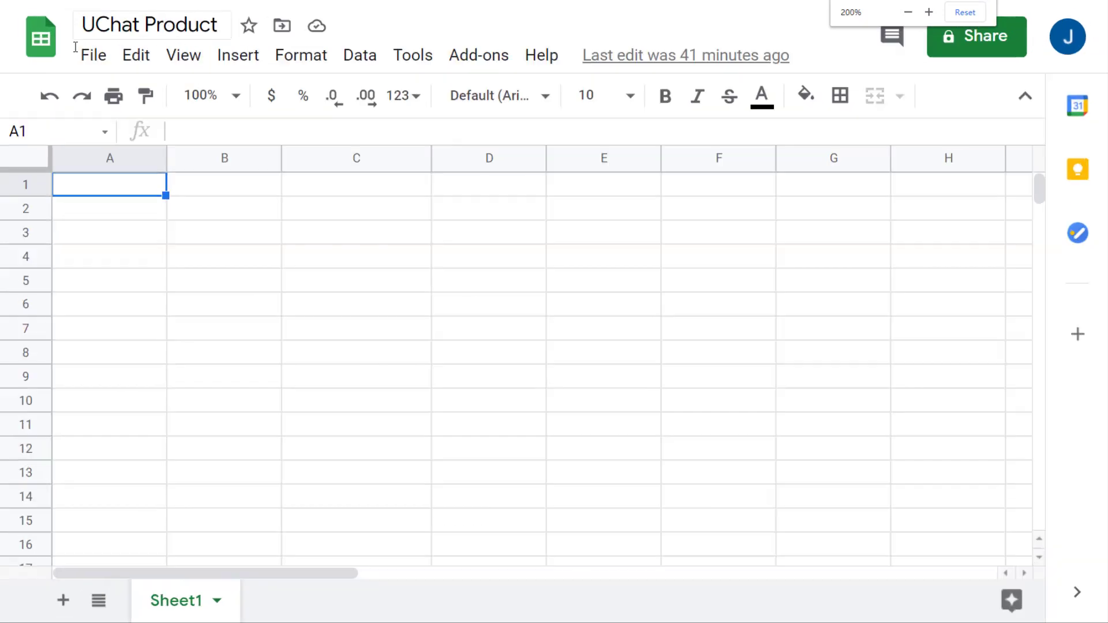
left_click(160, 211)
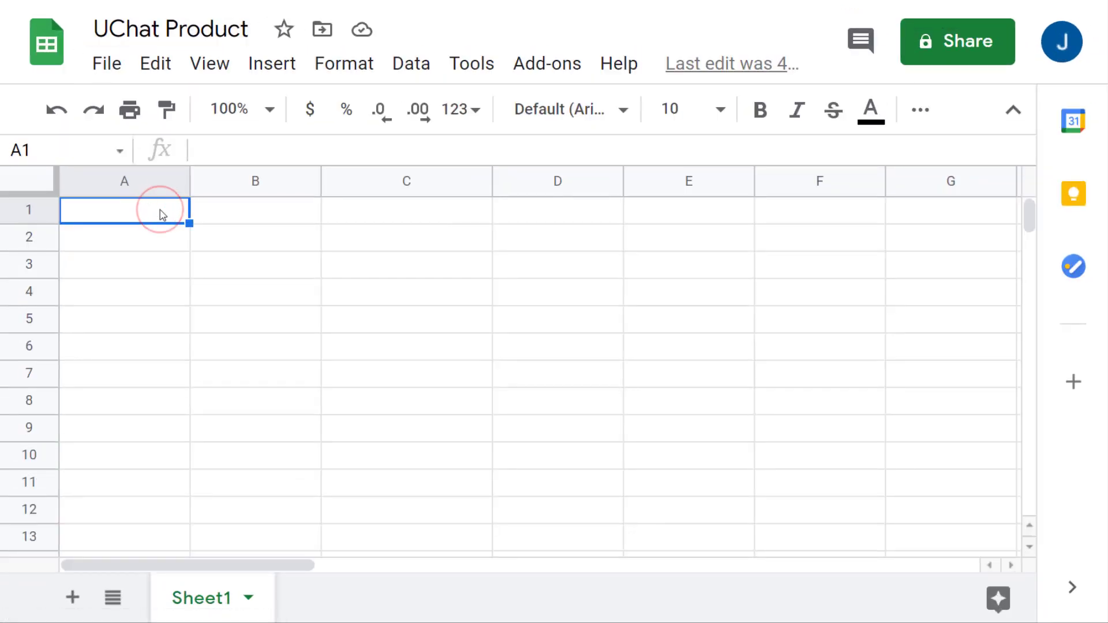
type("name")
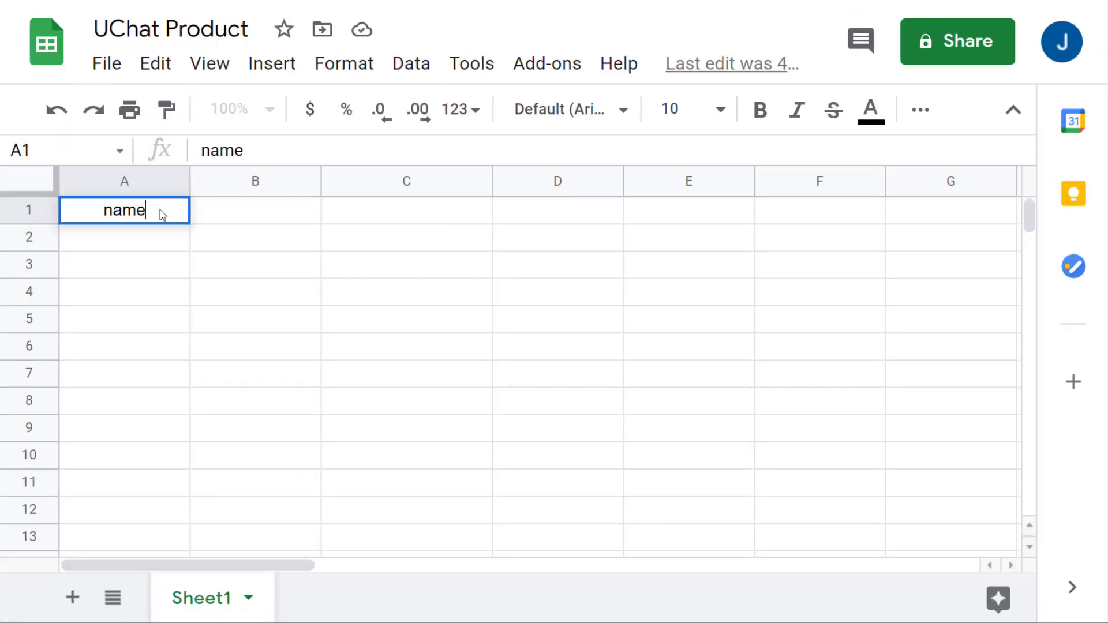
key("Tab")
type("price")
key("Tab")
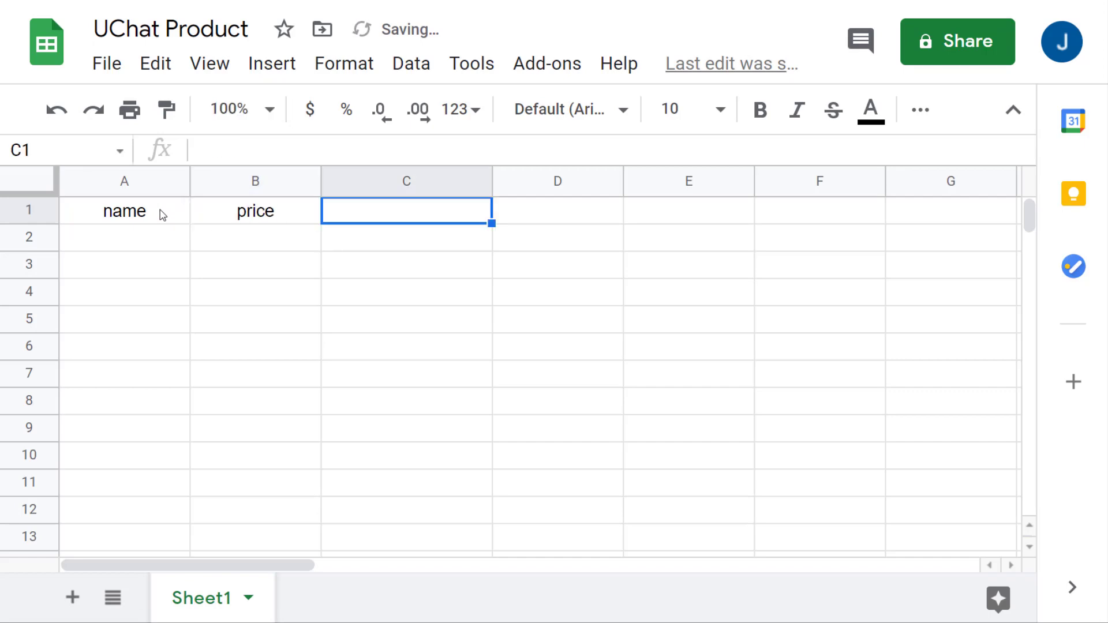
type("descrip")
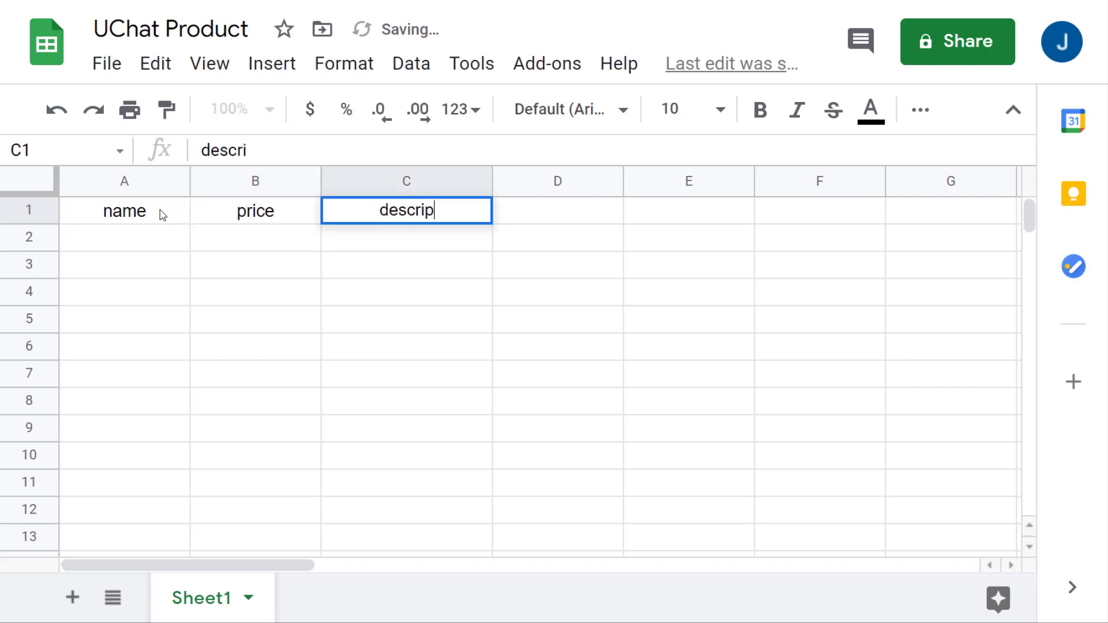
type("tion")
left_click(185, 314)
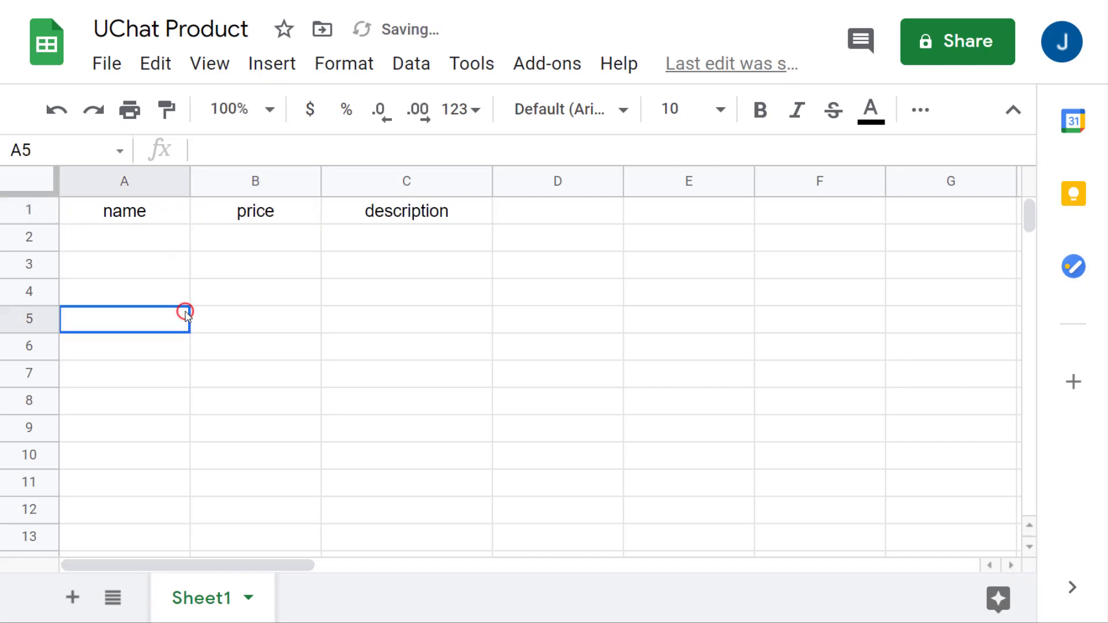
Rename the worksheet Sheet1 as Product
left_click(248, 598)
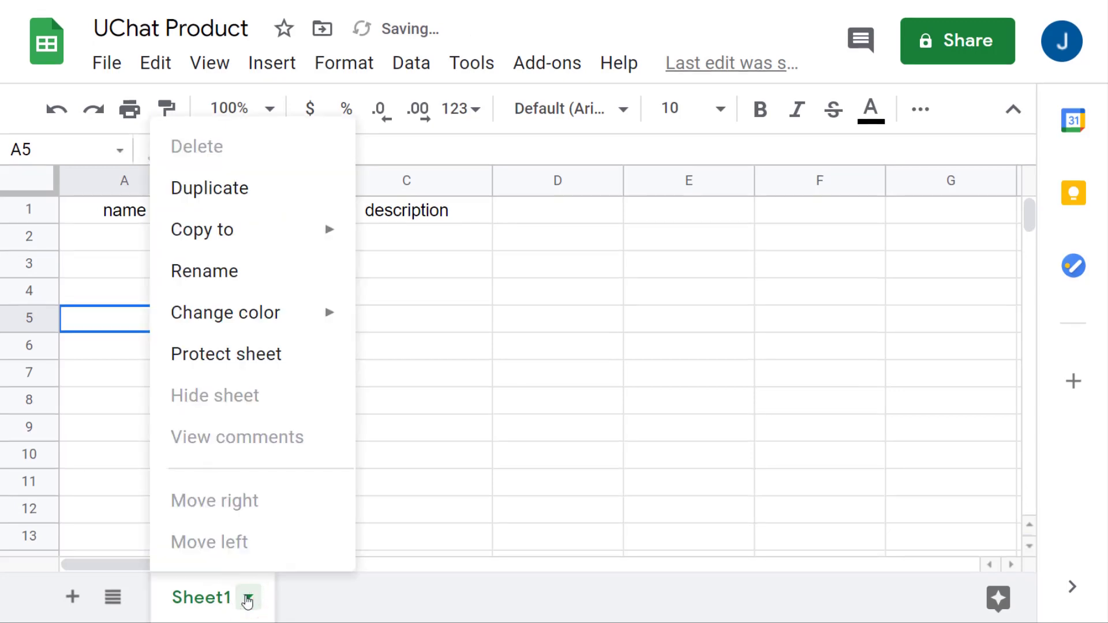
left_click(250, 282)
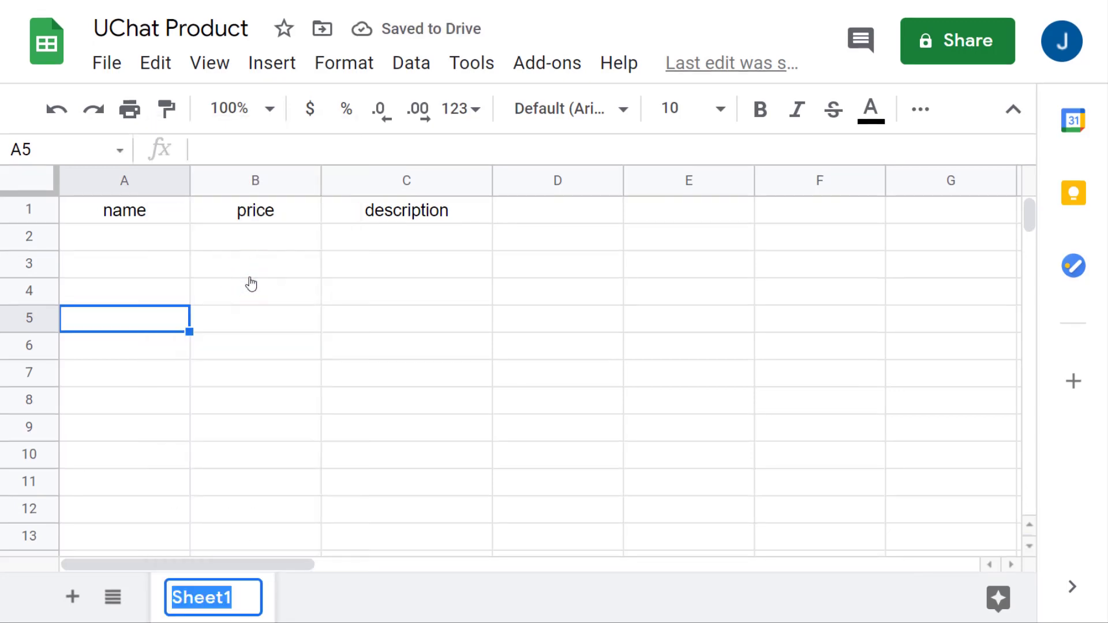
type("Product")
key("Return")
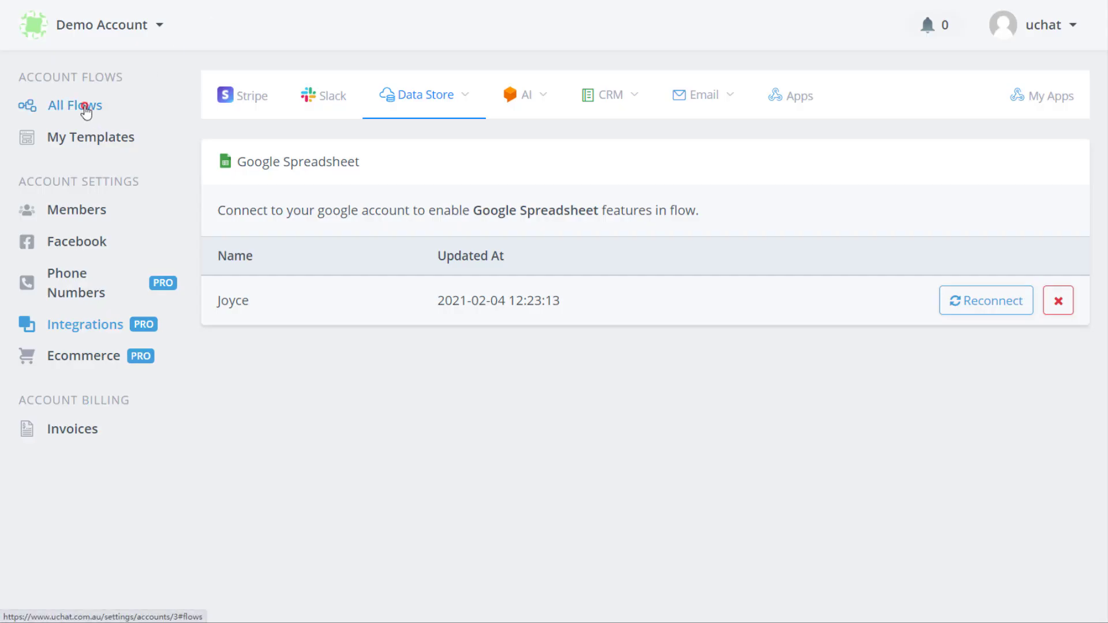
Switch to UChat and open the UChat Tutorial flow's Spreadsheet sub flow, in the 32 Google Spreadsheet folder, for editing
left_click(85, 109)
left_click(272, 190)
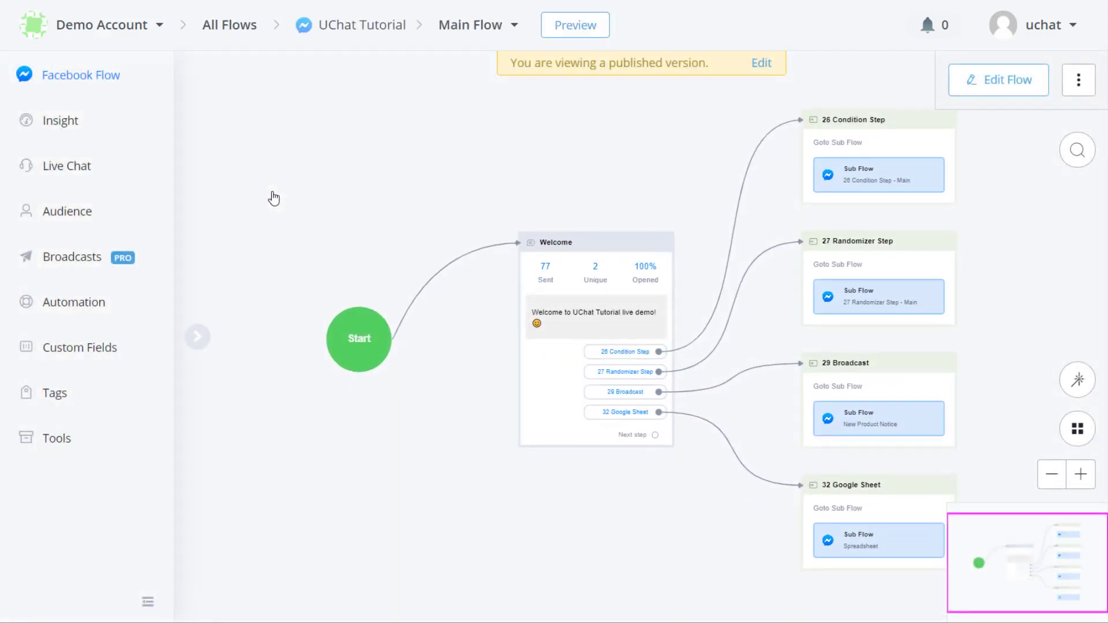
left_click(481, 27)
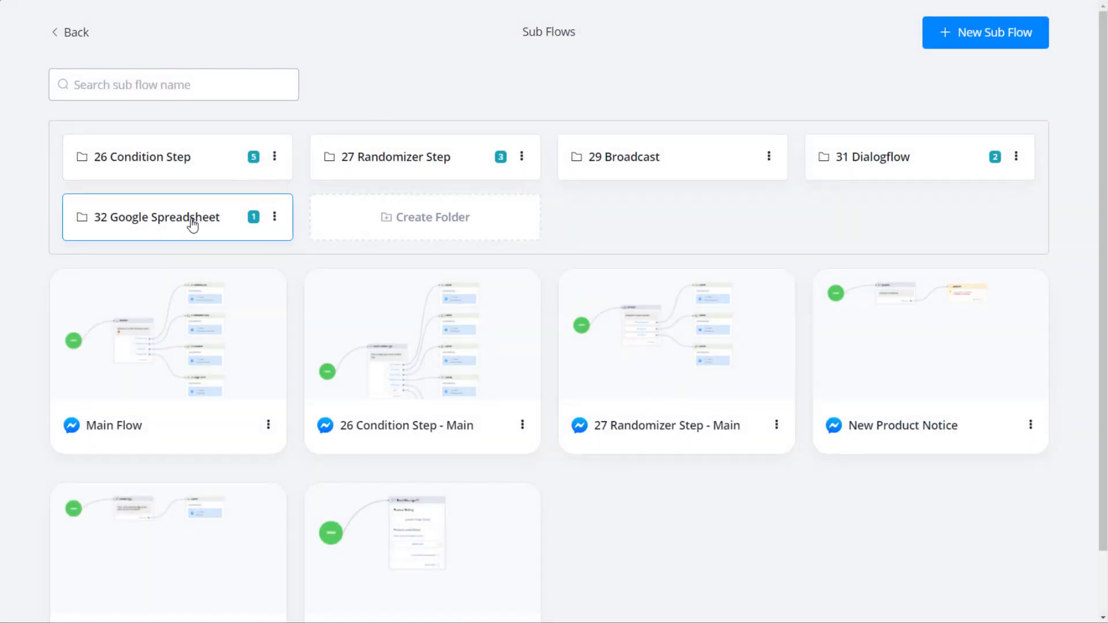
left_click(193, 224)
left_click(179, 282)
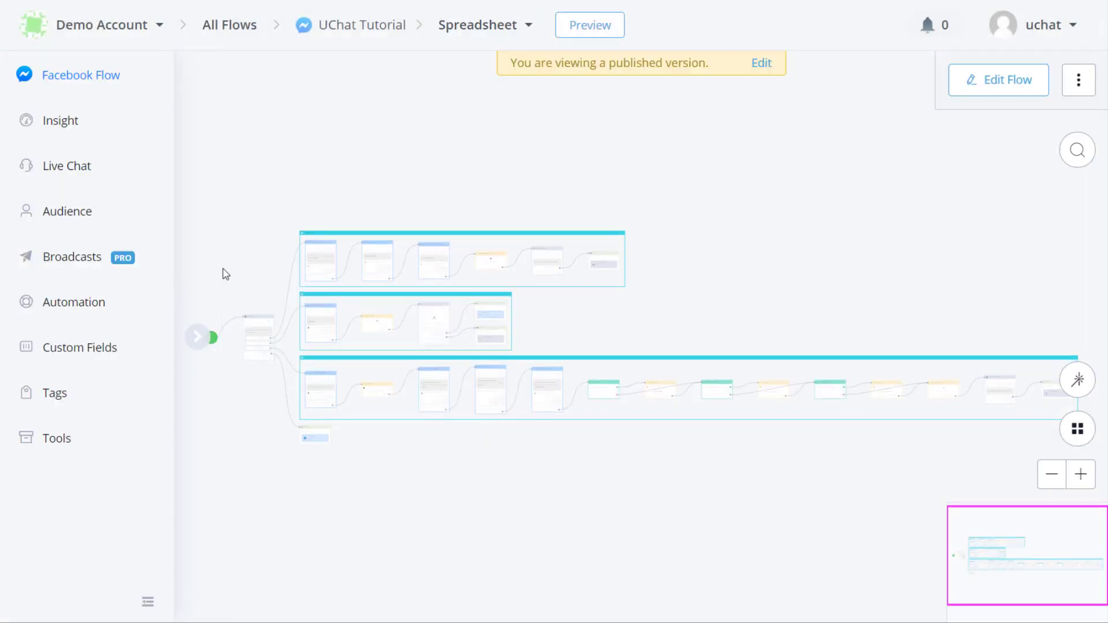
left_click(986, 83)
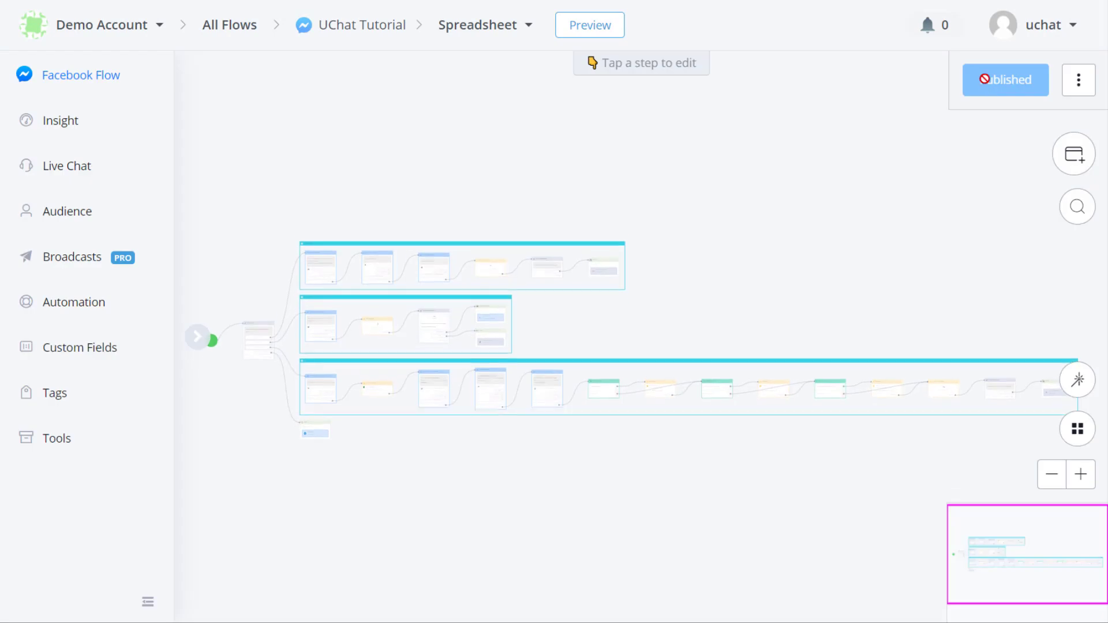
Open the Welcome step and examine its message and product buttons
left_click_drag(233, 261, 372, 195)
left_click(317, 284)
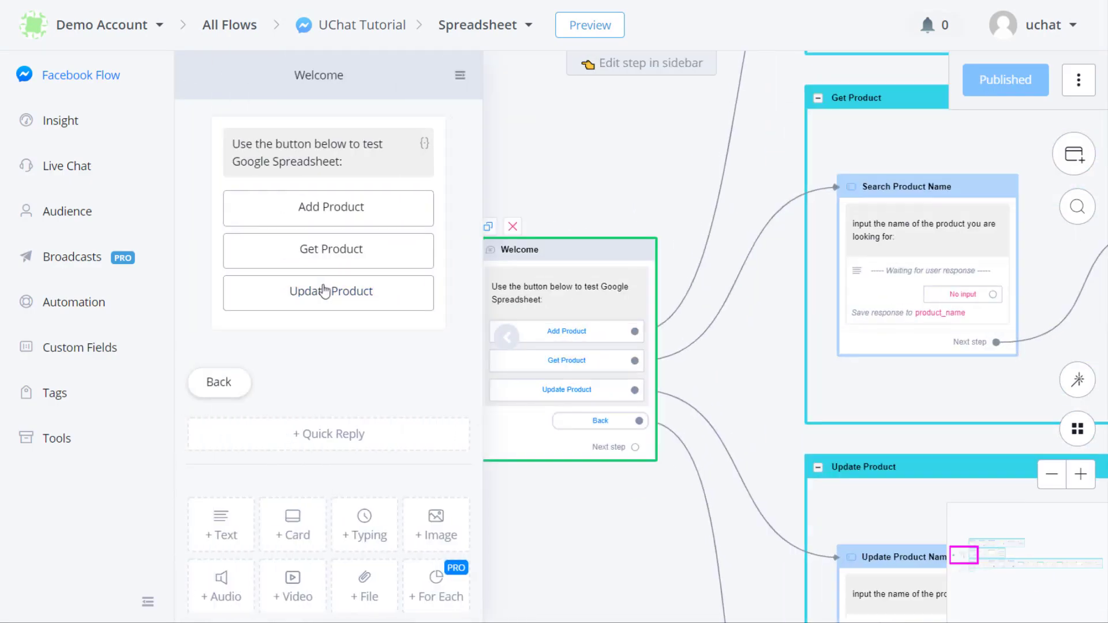
scroll(718, 223, "up", 1)
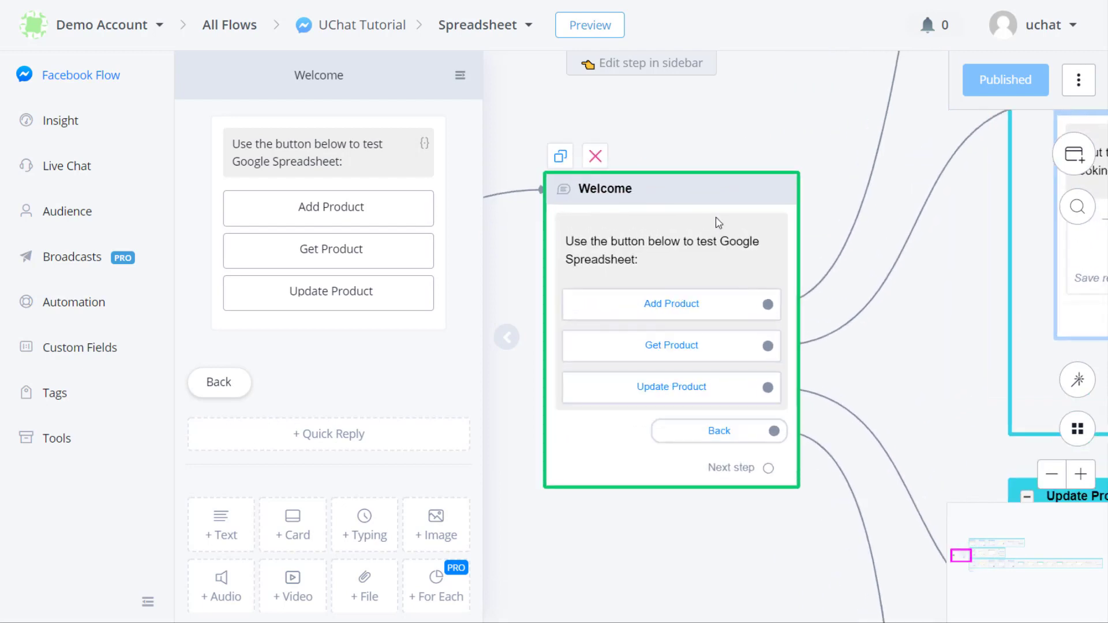
scroll(798, 179, "down", 5)
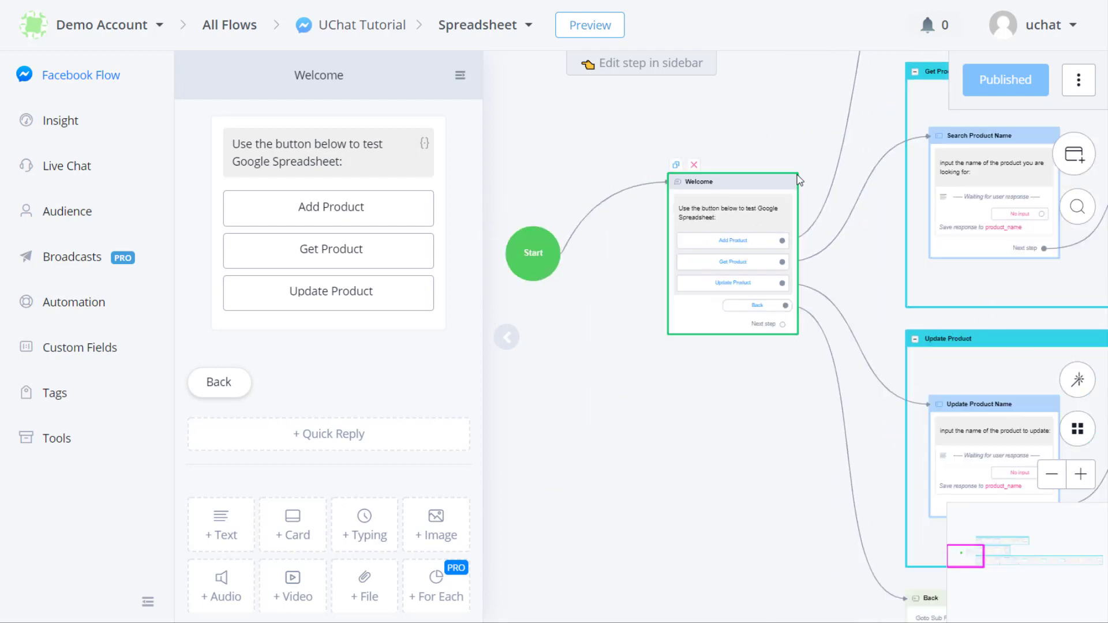
Add a Google Sheets integration action to the empty Add Product step
left_click_drag(787, 110, 614, 292)
left_click_drag(868, 109, 713, 106)
left_click(829, 239)
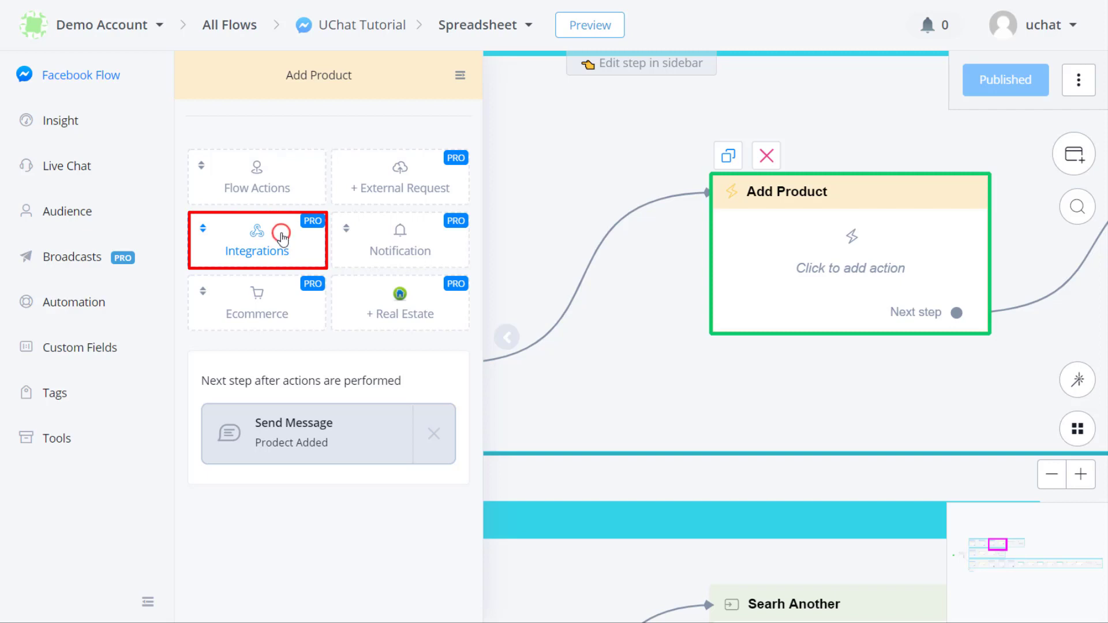
left_click(282, 237)
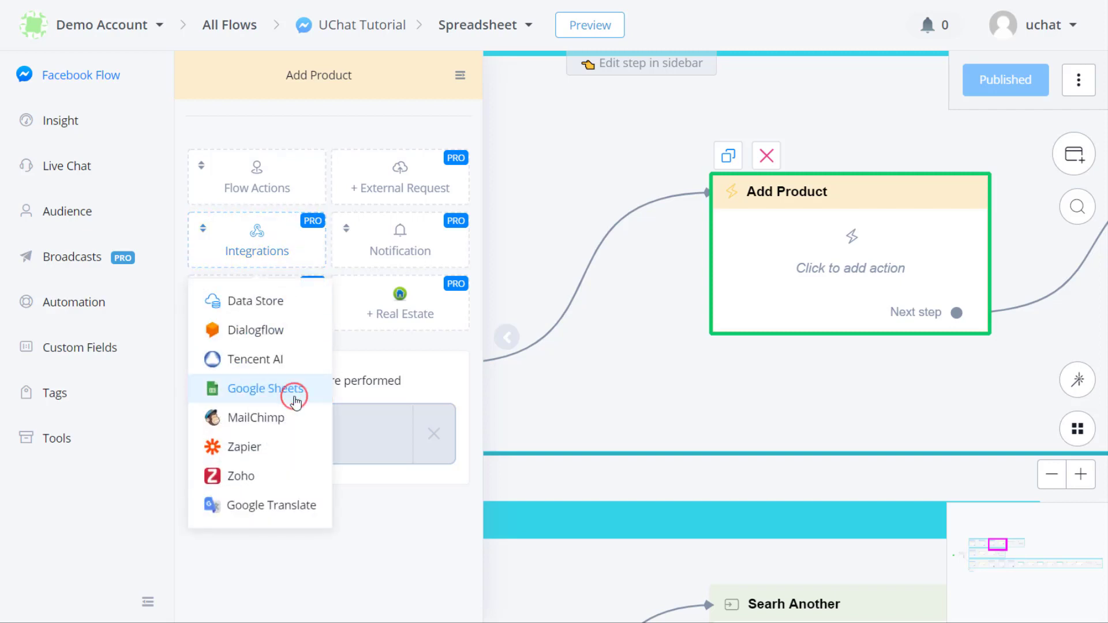
left_click(293, 397)
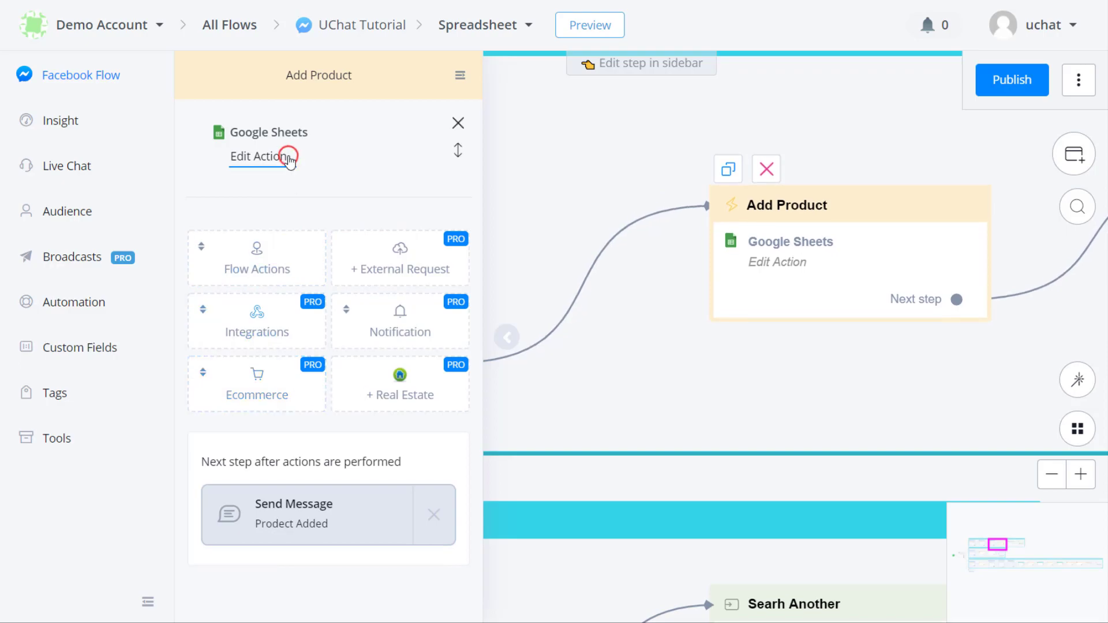
Set the Google Sheets action to Insert Row, using the UChat Product spreadsheet and its Product worksheet
left_click(288, 157)
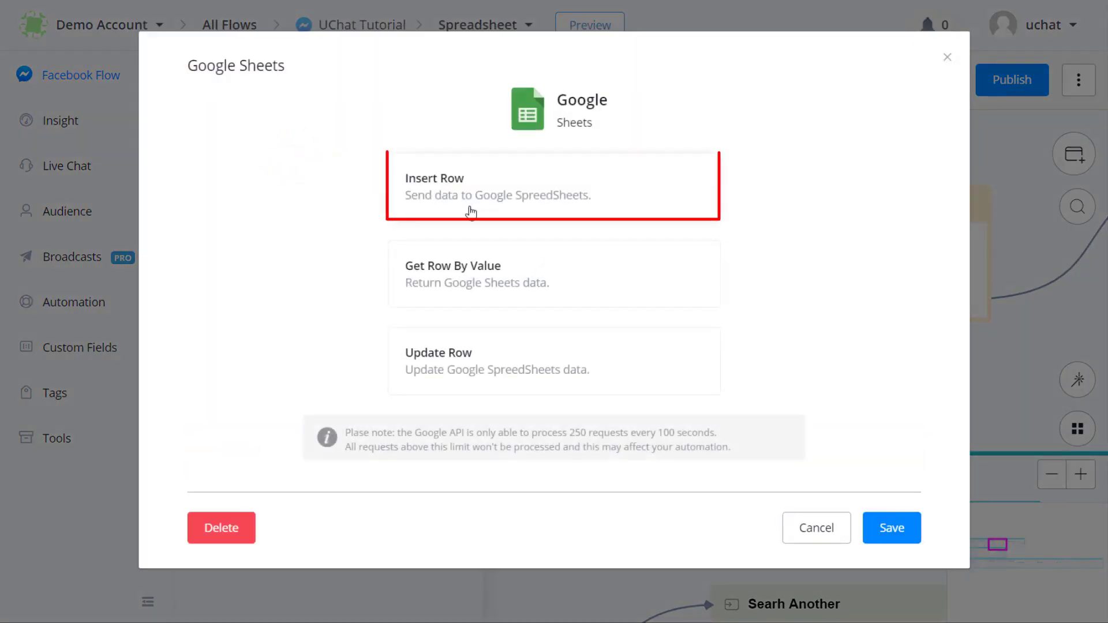
left_click(471, 213)
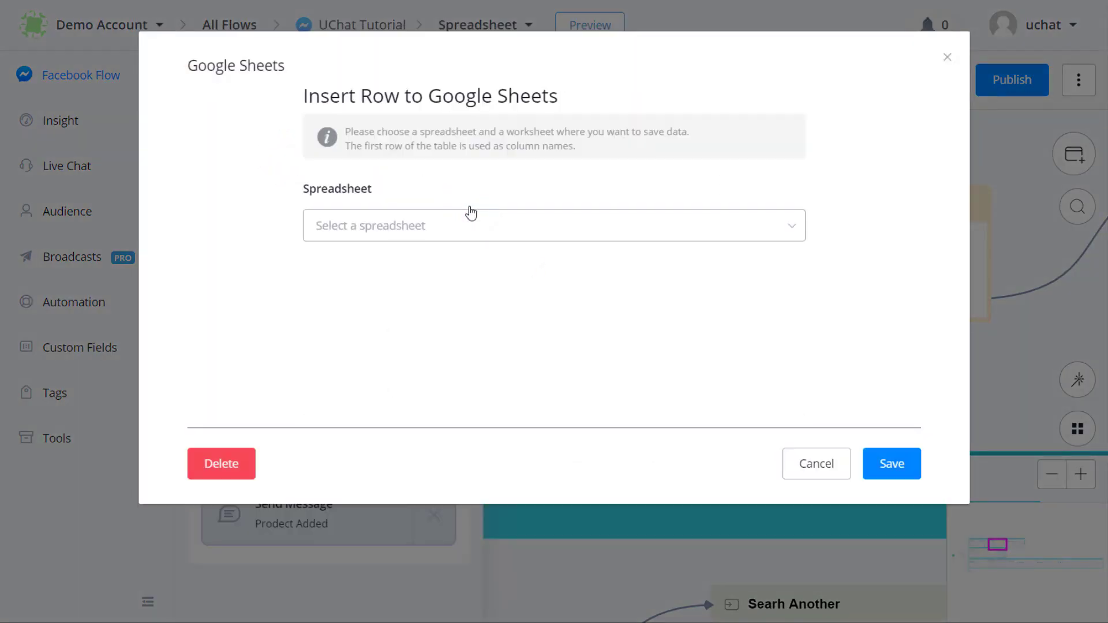
left_click(416, 227)
left_click(411, 272)
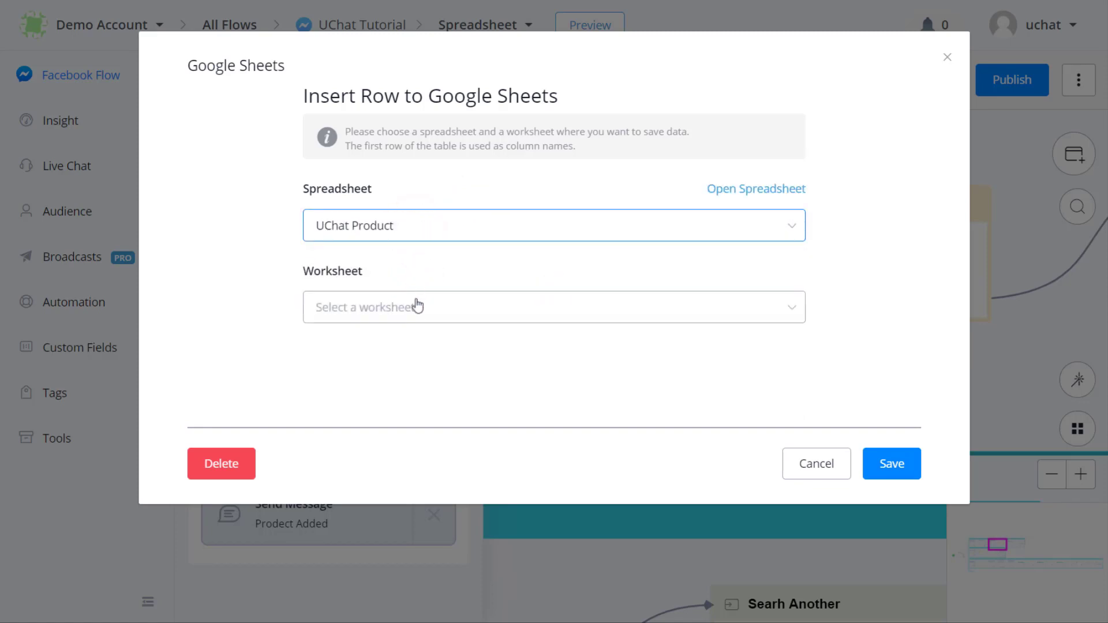
left_click(416, 306)
left_click(419, 355)
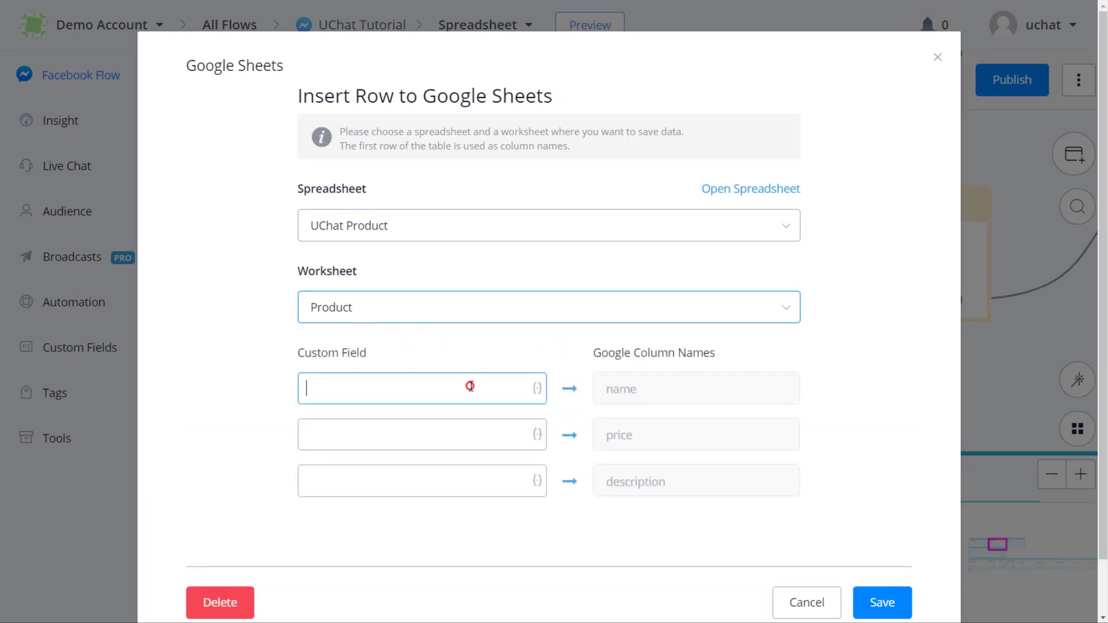
Map the custom field product_name to the name column and product_price to the price column
left_click(470, 386)
type("{")
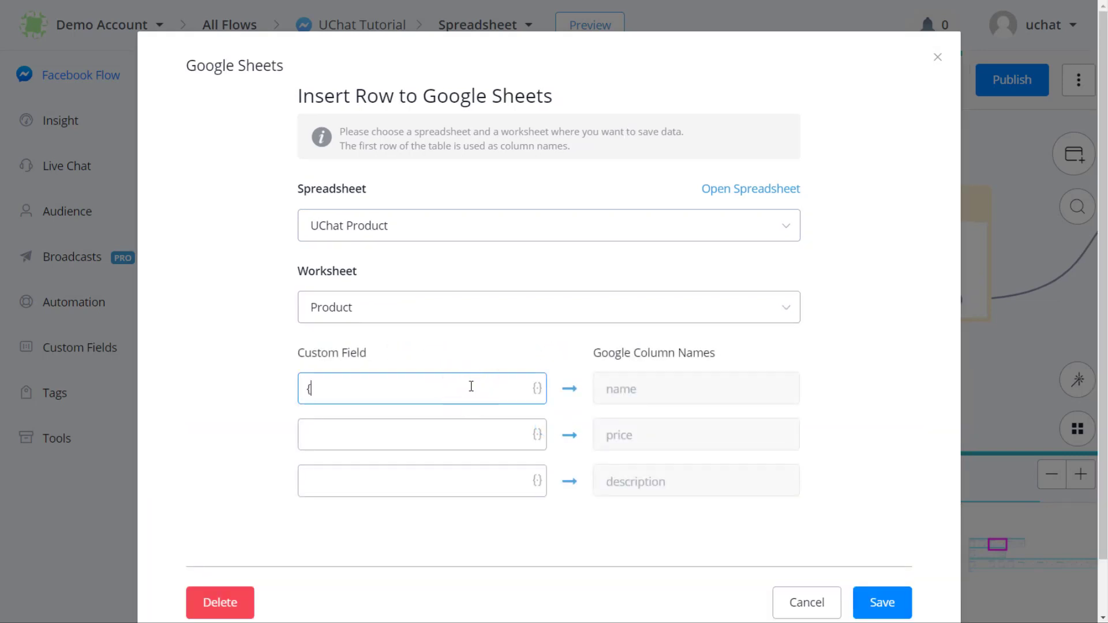
type("{name")
left_click(427, 519)
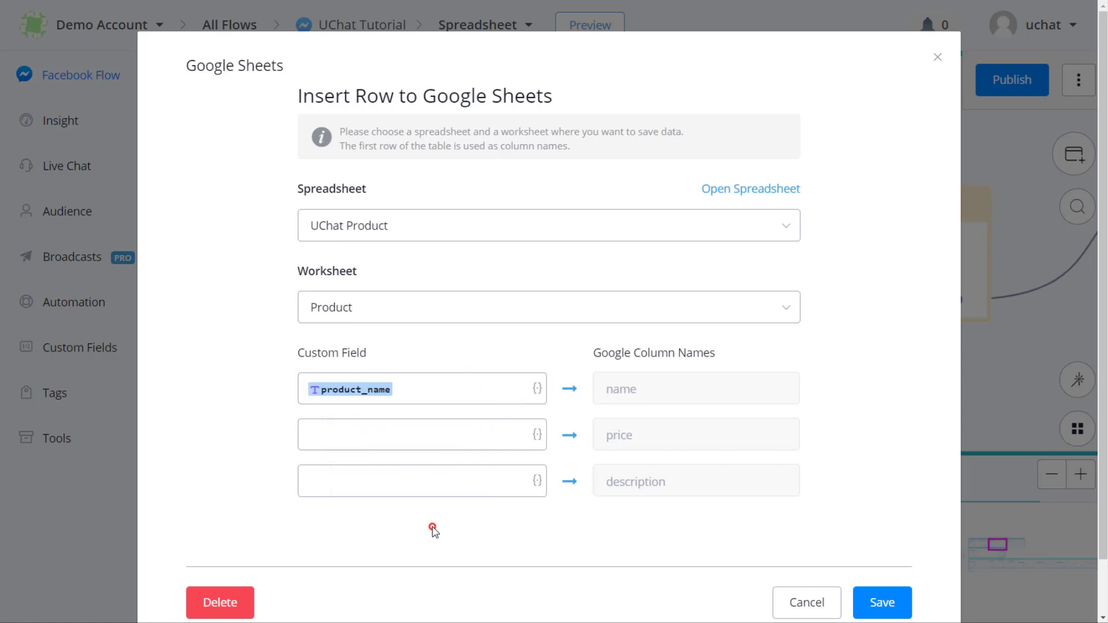
left_click(440, 437)
type("{{pro")
key("Down")
key("Down")
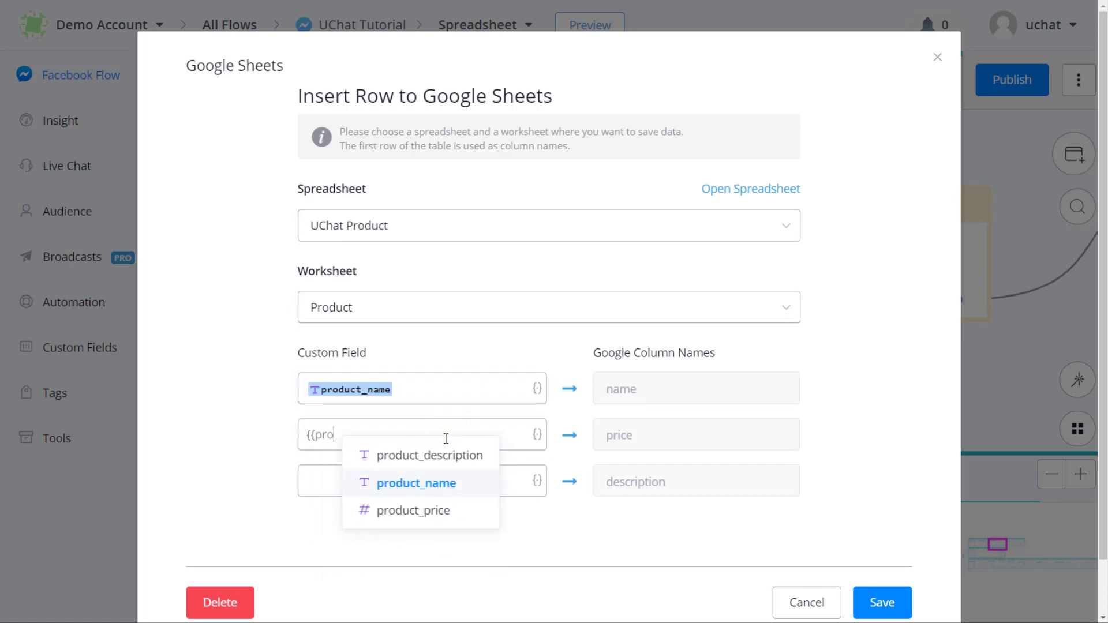
key("Return")
Map the custom field product_description to the description column and save the Insert Row action
left_click(427, 470)
type("{{pro")
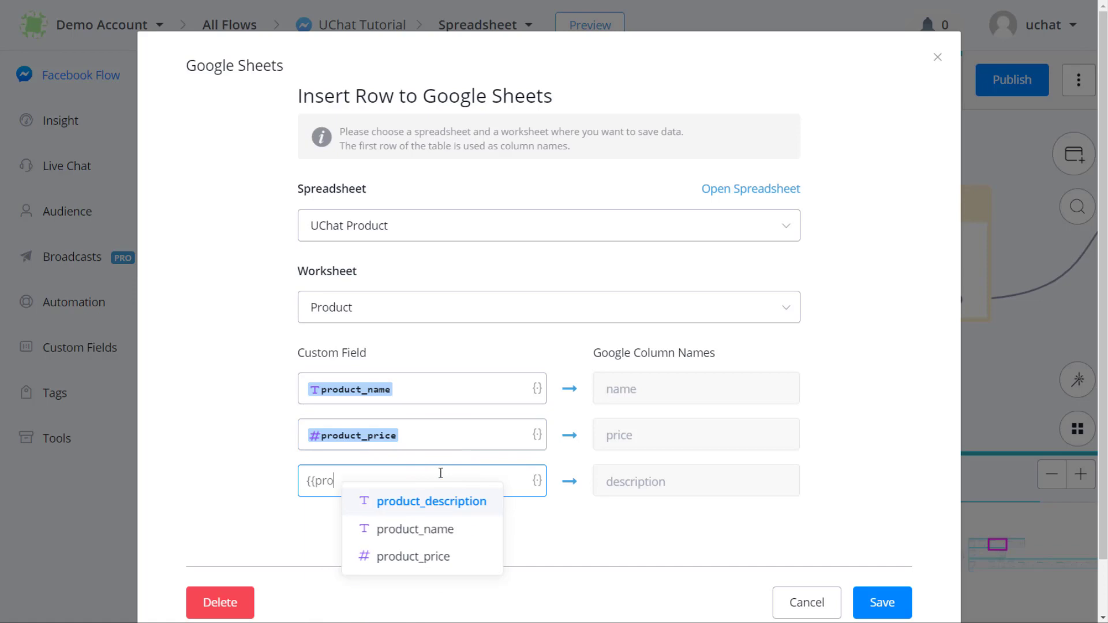
left_click(436, 506)
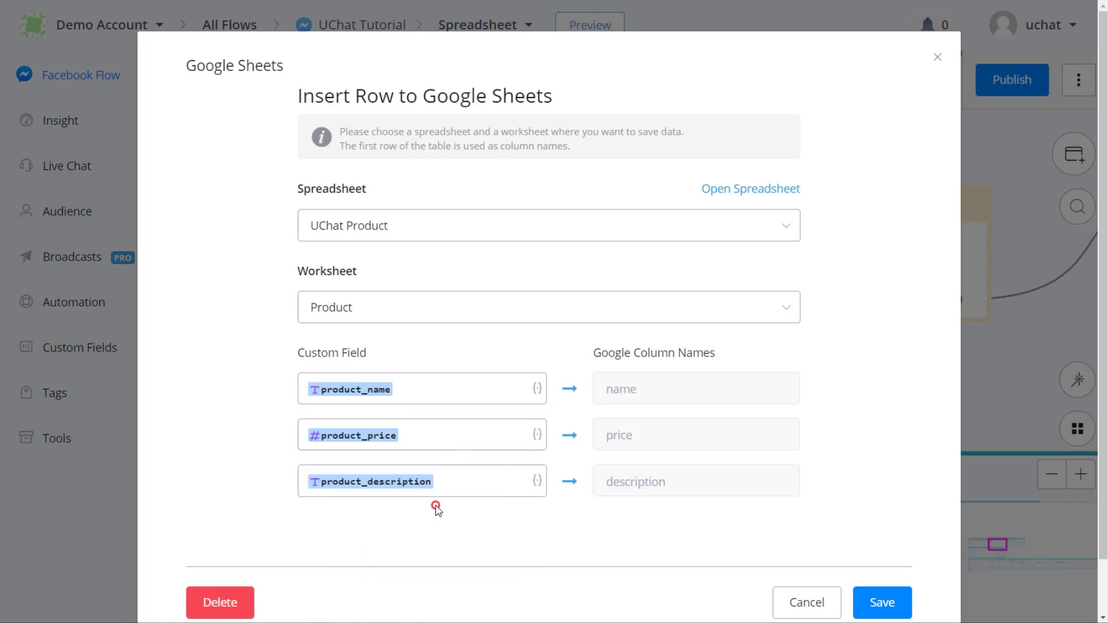
left_click(882, 603)
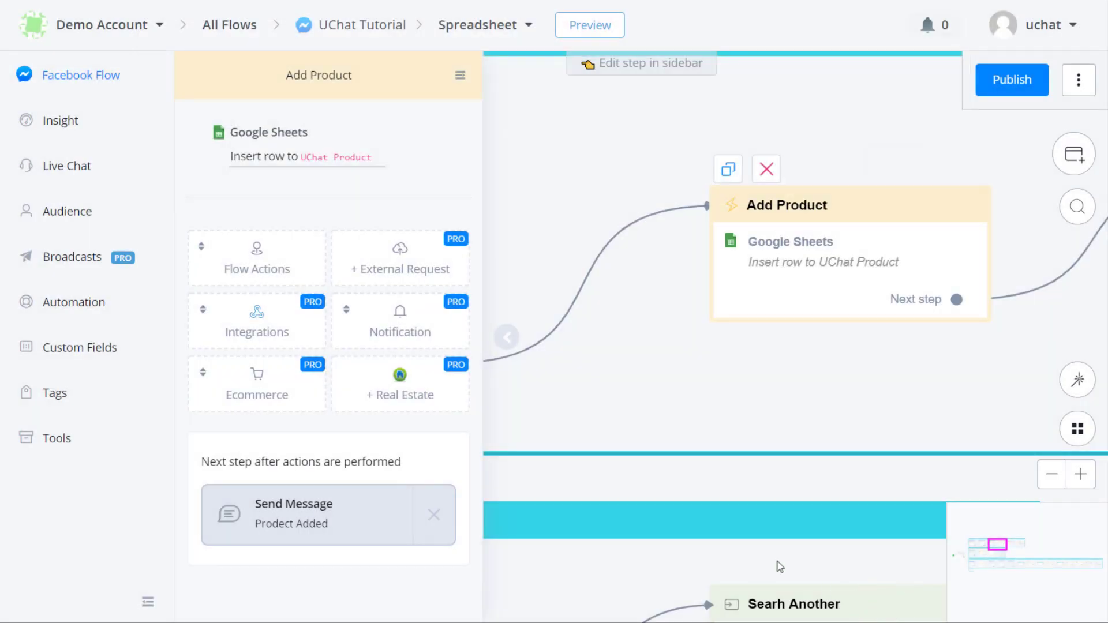
Add a Google Sheets integration action to the empty Get Product step in the Get Product section
left_click(520, 445)
scroll(519, 449, "down", 5)
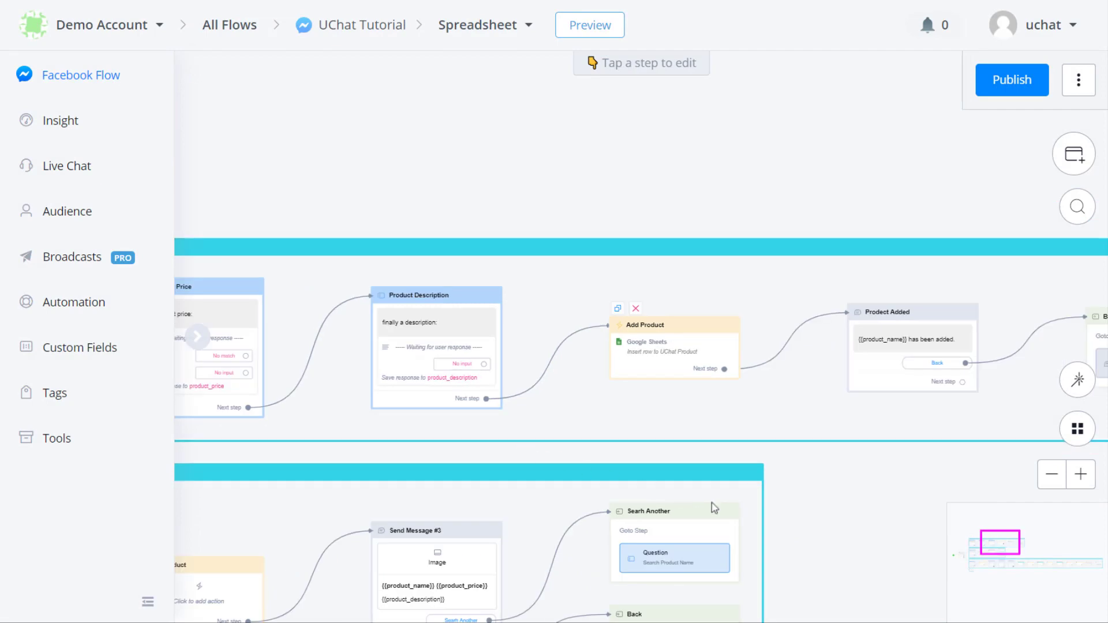
left_click_drag(810, 527, 992, 354)
left_click(379, 411)
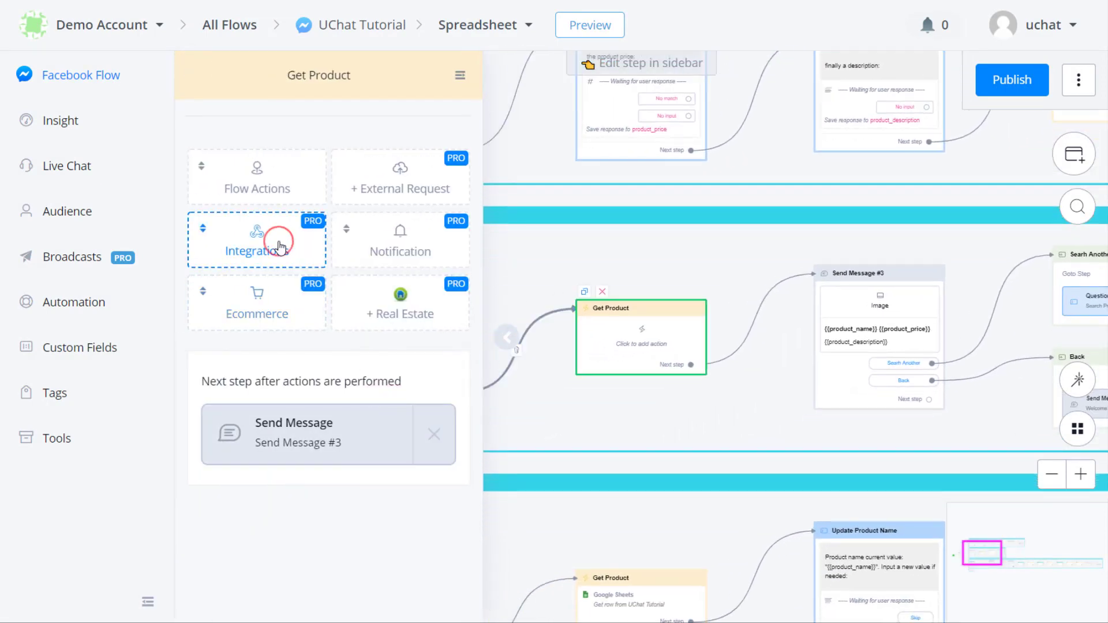
left_click(279, 247)
left_click(285, 389)
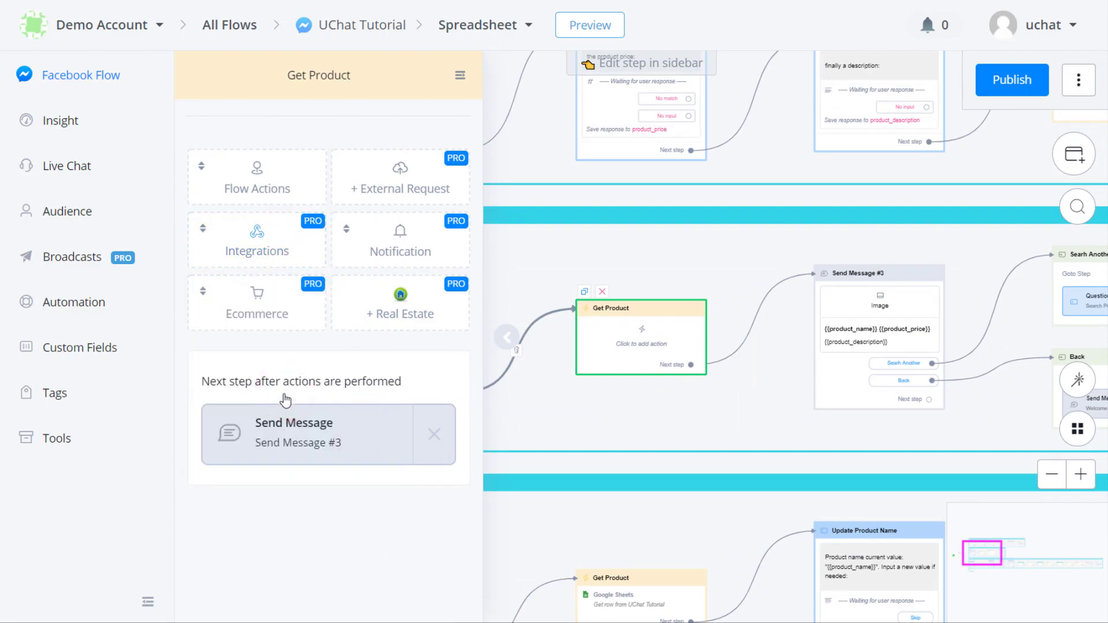
Set the Google Sheets action to Get Row By Value, using the UChat Product spreadsheet and its Product worksheet
left_click(265, 166)
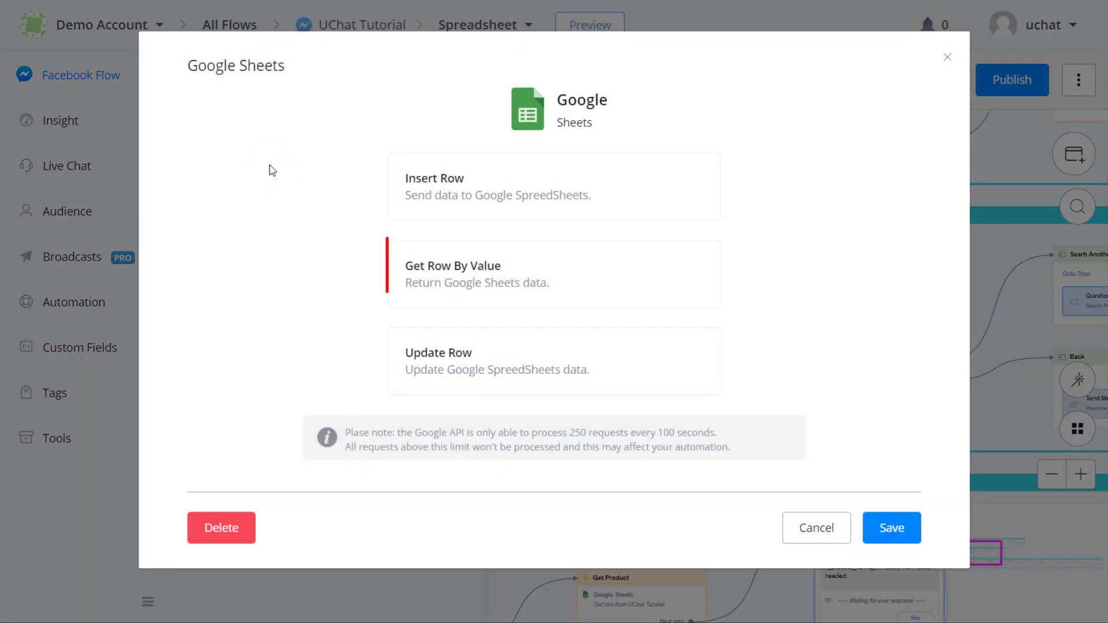
left_click(464, 297)
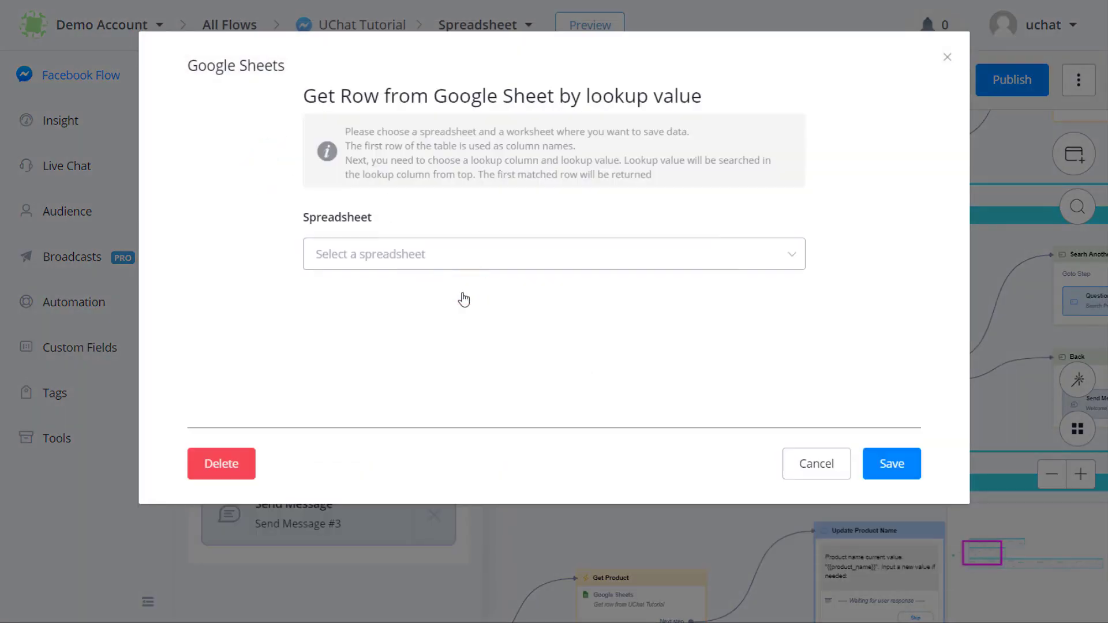
left_click(452, 270)
left_click(446, 293)
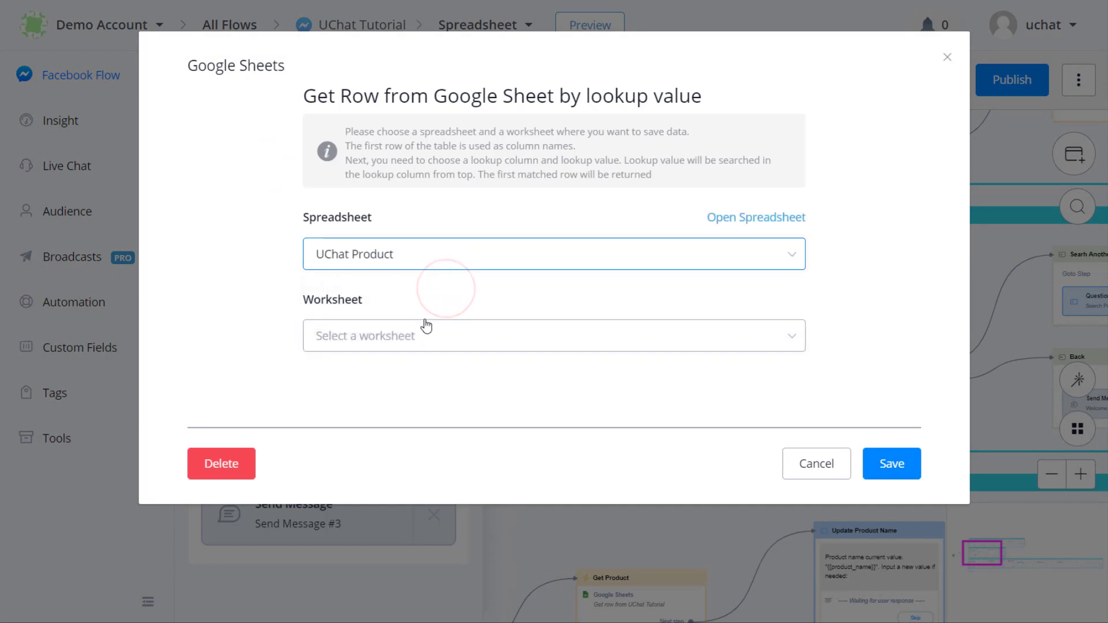
left_click(423, 334)
left_click(393, 392)
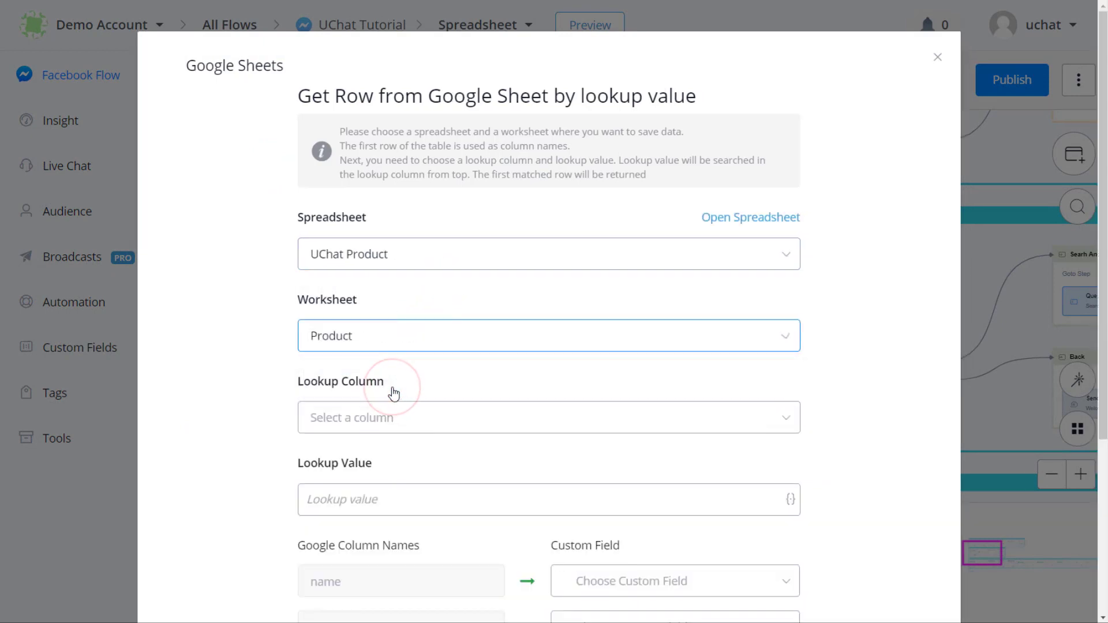
Set the row lookup column to name and the lookup value to the custom field product_name
left_click(397, 424)
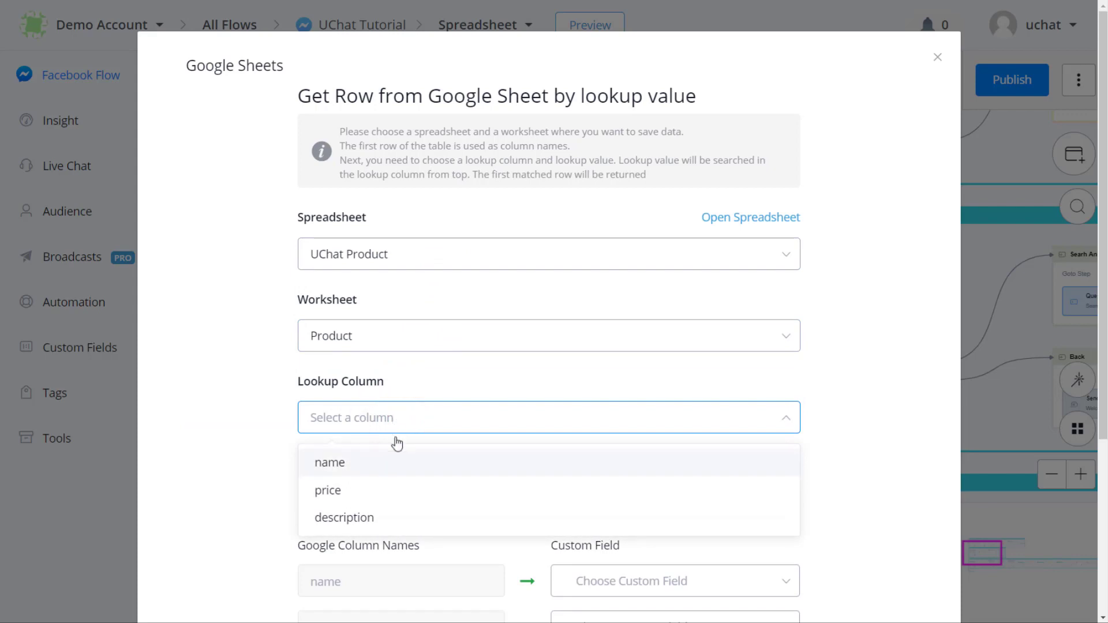
left_click(391, 468)
scroll(376, 474, "down", 2)
left_click(375, 374)
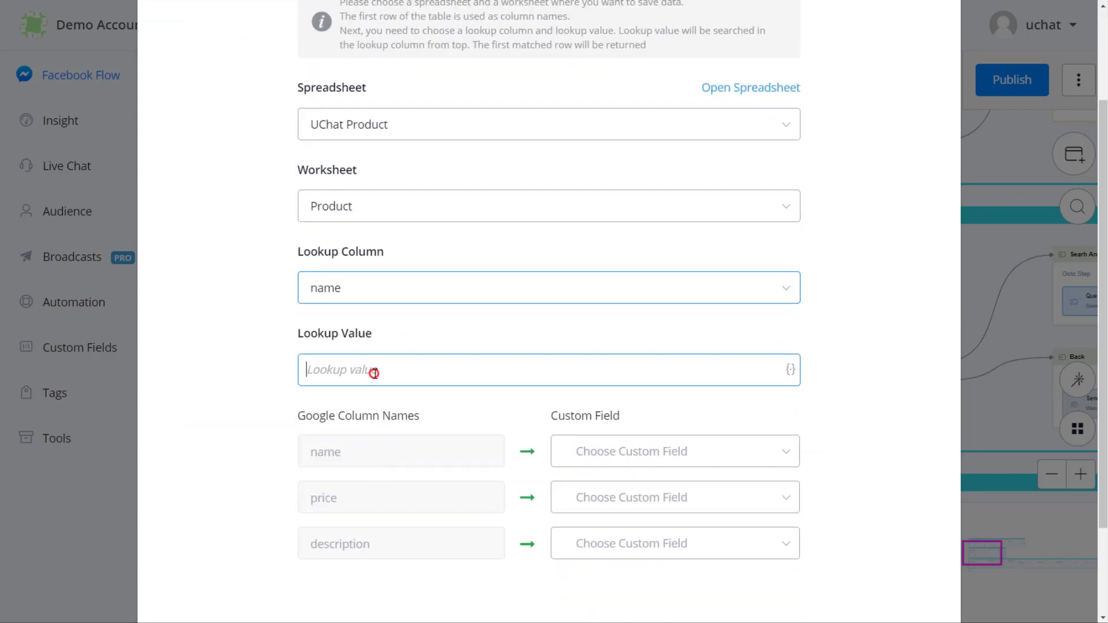
type("{{name")
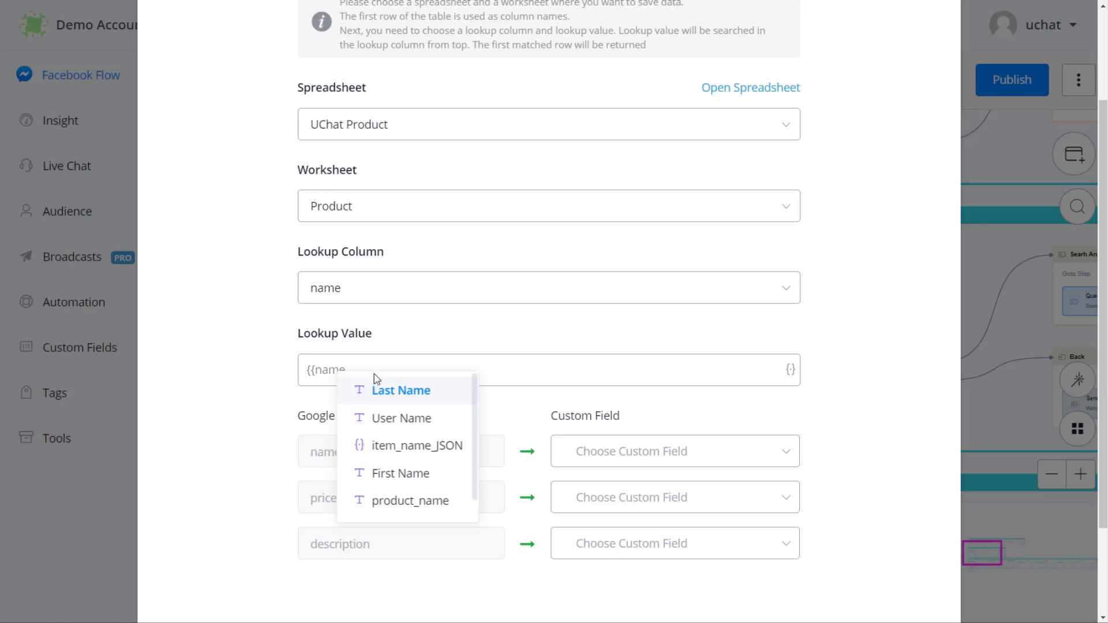
left_click(423, 500)
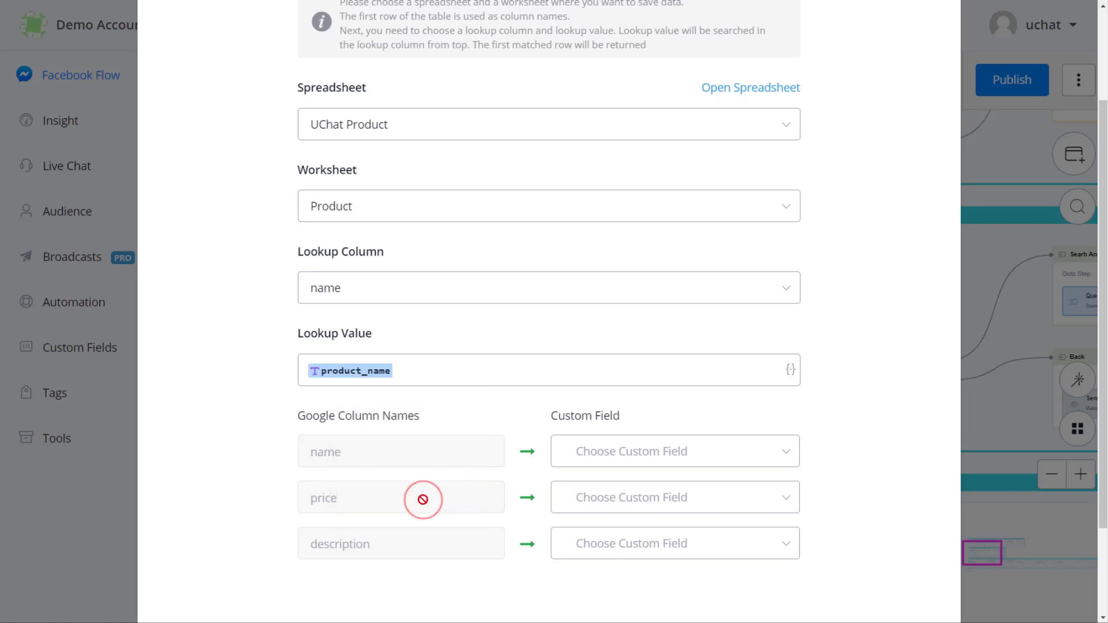
Map the name column to the custom field product_name and the price column to product_price
scroll(520, 587, "down", 2)
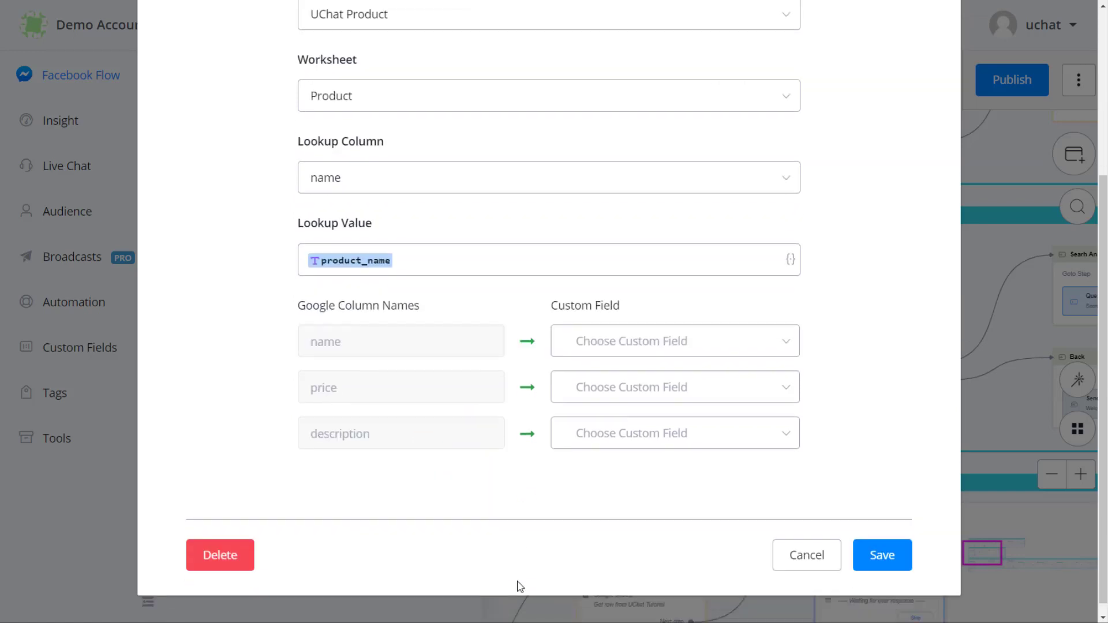
left_click(618, 326)
type("pro")
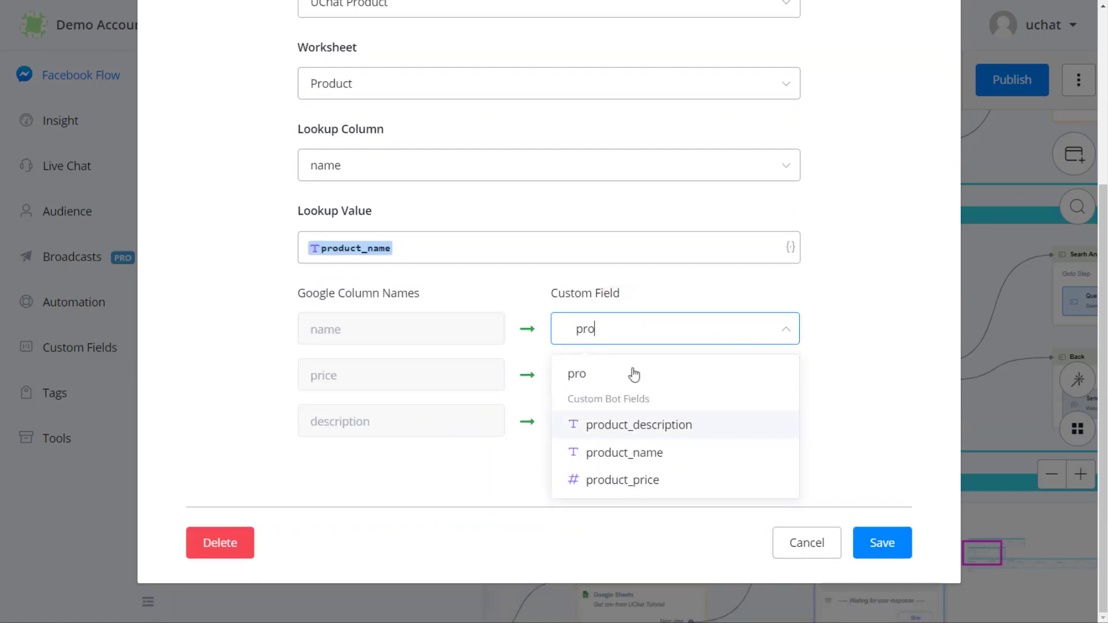
left_click(635, 453)
left_click(626, 376)
type("pro")
left_click(675, 519)
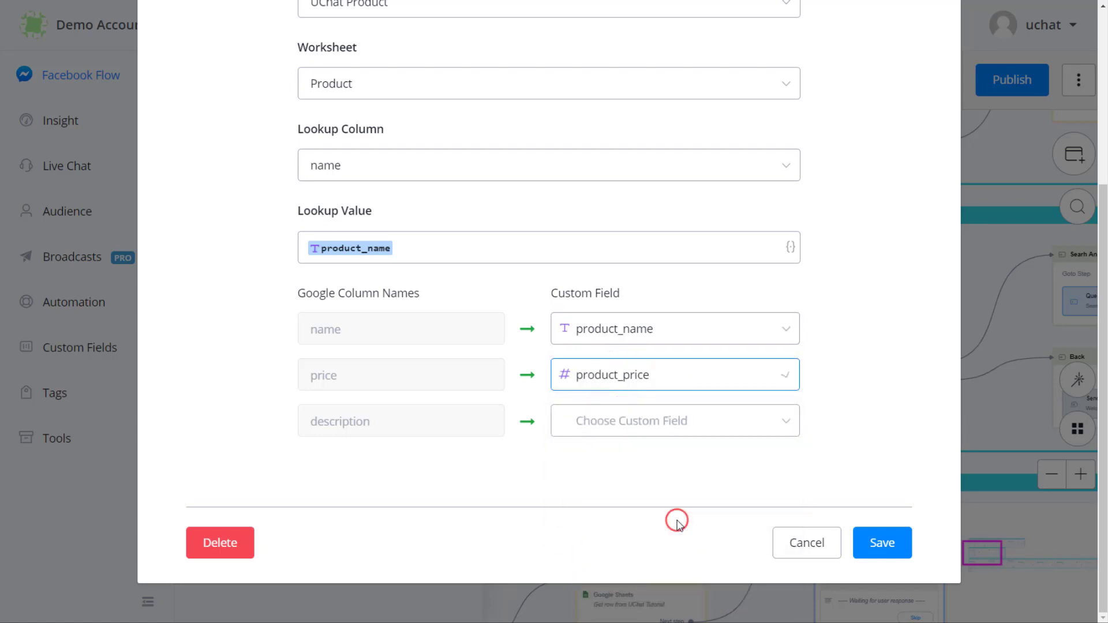
Map the description column to the custom field product_description and save the Get Row action
left_click(618, 422)
type("d")
key("BackSpace")
type("pr")
left_click(632, 270)
left_click(725, 502)
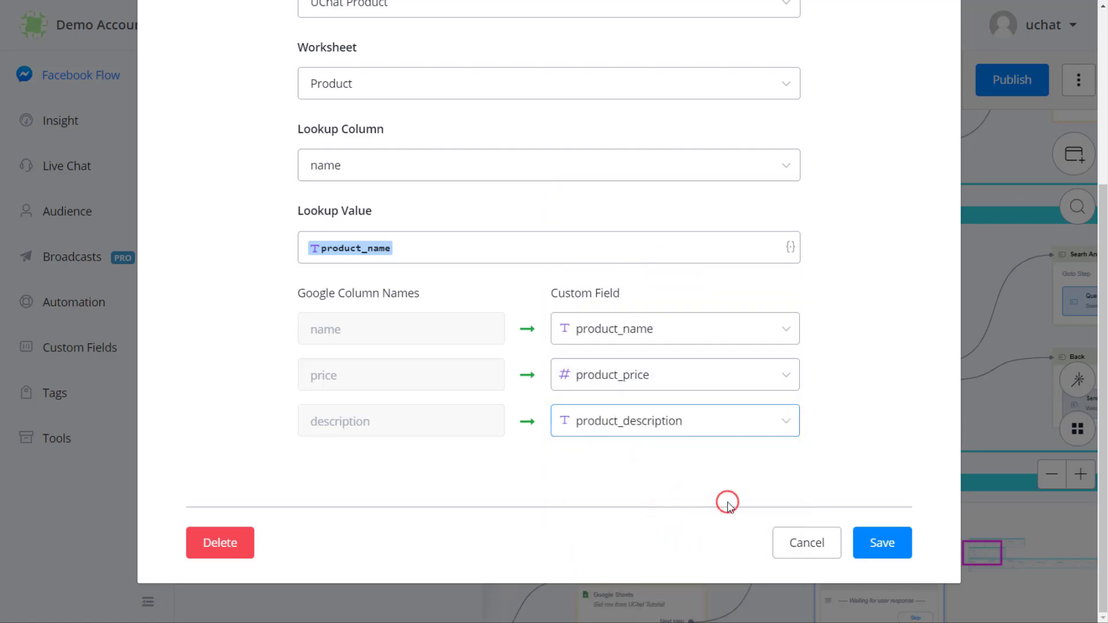
left_click(866, 549)
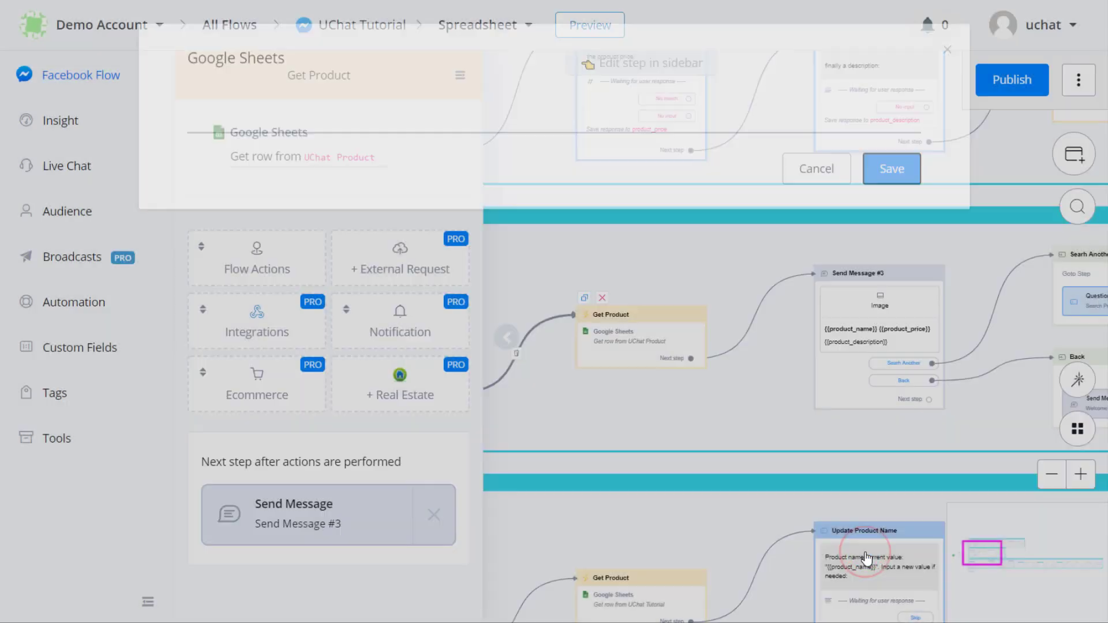
Add a Google Sheets integration action to the empty Update Product step near the end of the update section
left_click(509, 487)
scroll(354, 539, "down", 2)
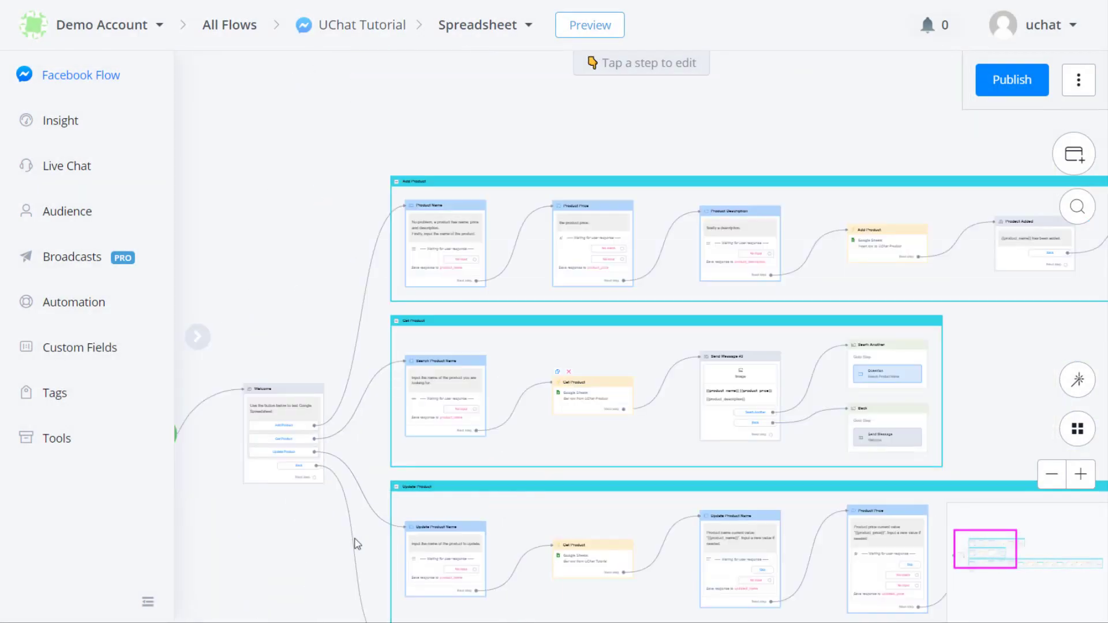
left_click_drag(309, 552, 613, 376)
left_click_drag(866, 445, 742, 469)
left_click_drag(834, 470, 539, 517)
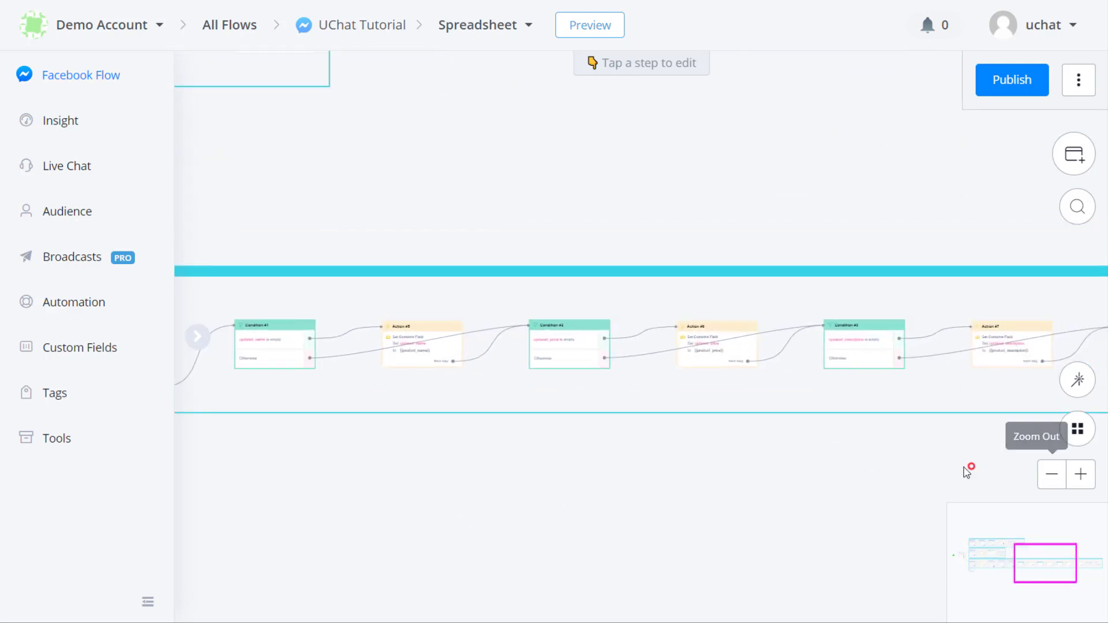
left_click_drag(970, 465, 542, 477)
scroll(725, 420, "up", 3)
scroll(698, 379, "up", 1)
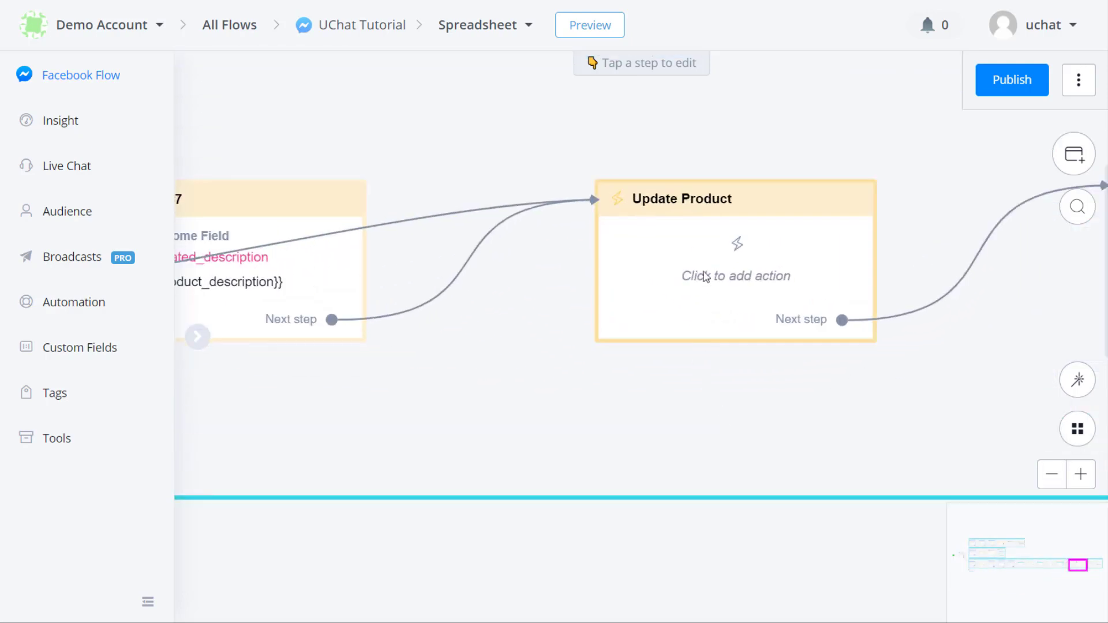
left_click(704, 274)
left_click(280, 240)
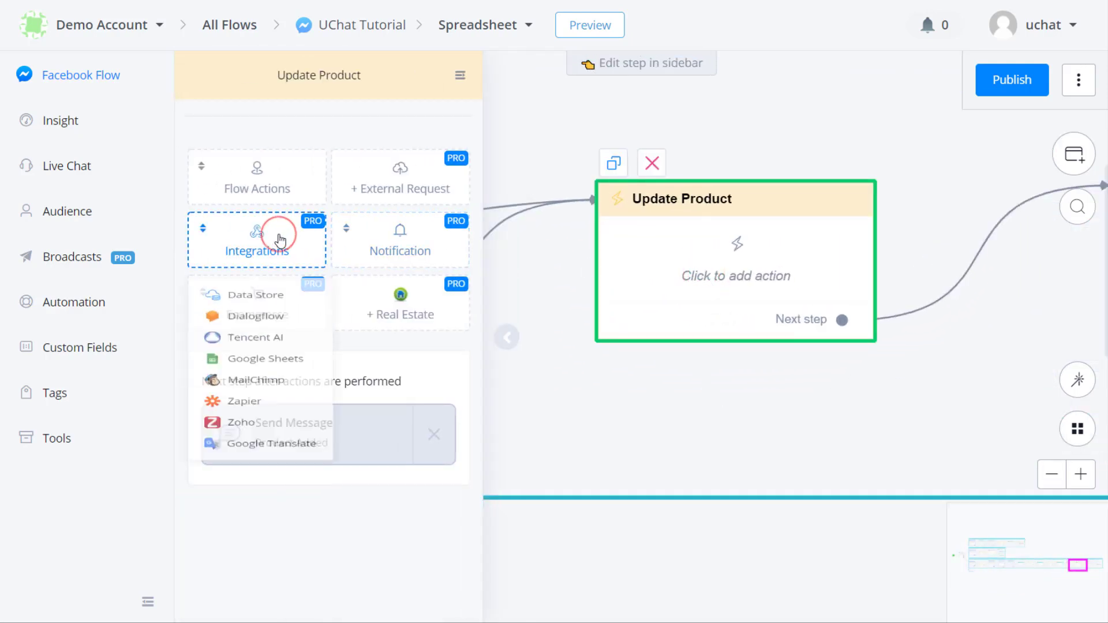
left_click(276, 388)
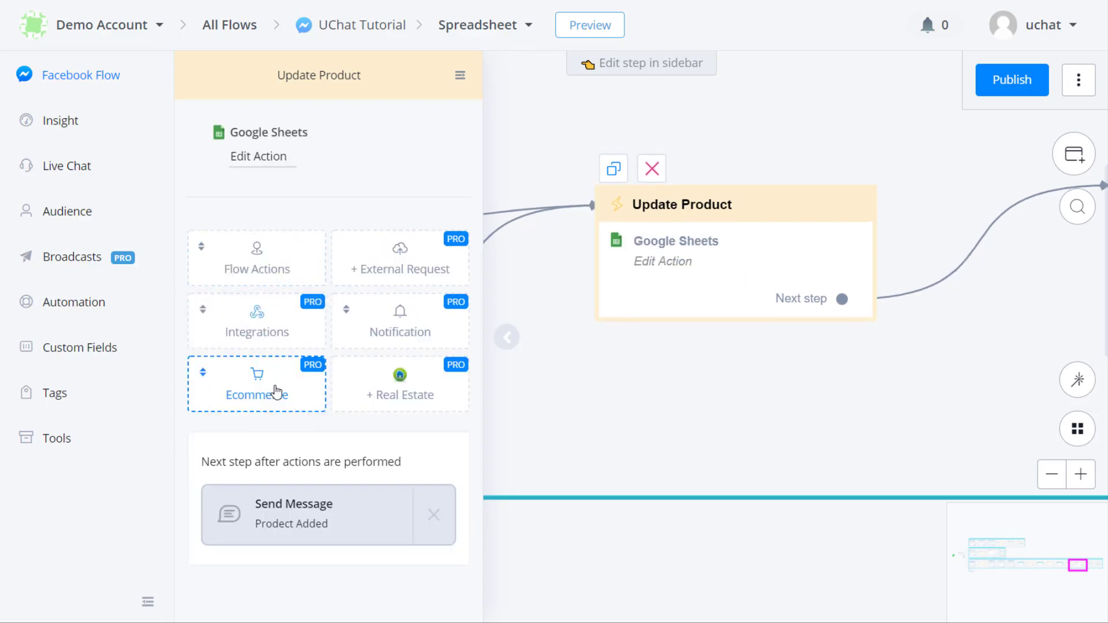
Set the Google Sheets action to Update Row, using the UChat Product spreadsheet and its Product worksheet
left_click(270, 159)
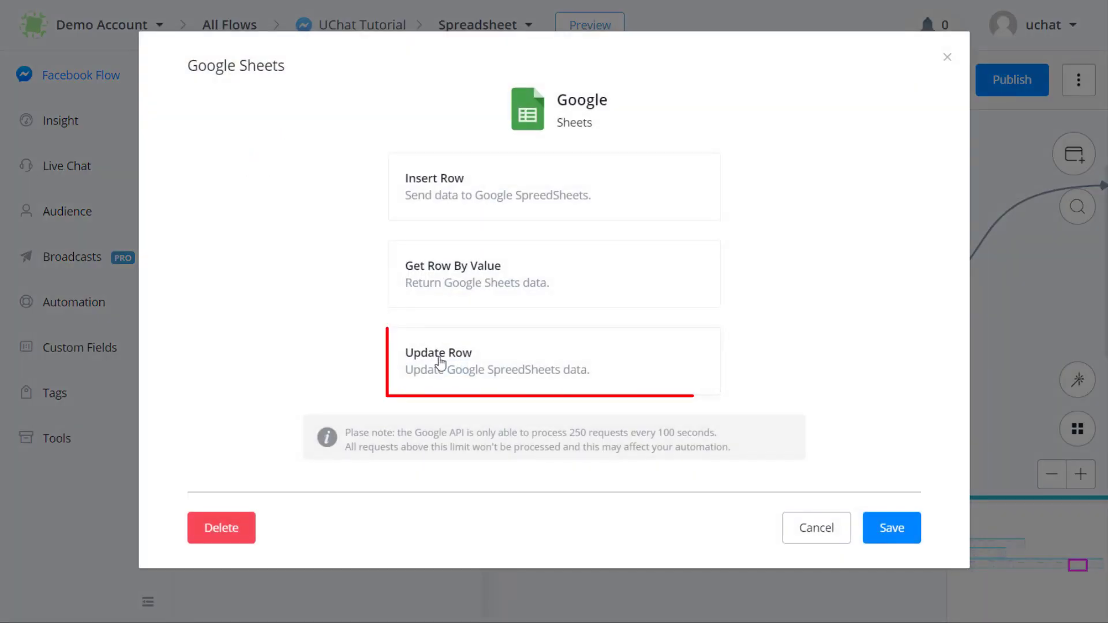
left_click(464, 380)
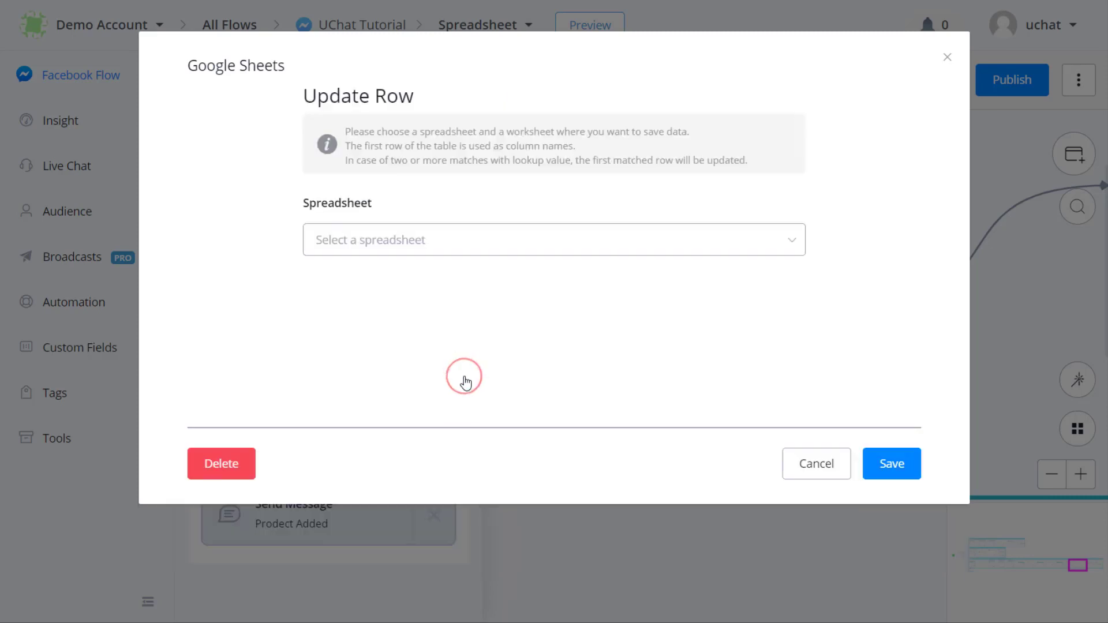
left_click(423, 238)
left_click(413, 283)
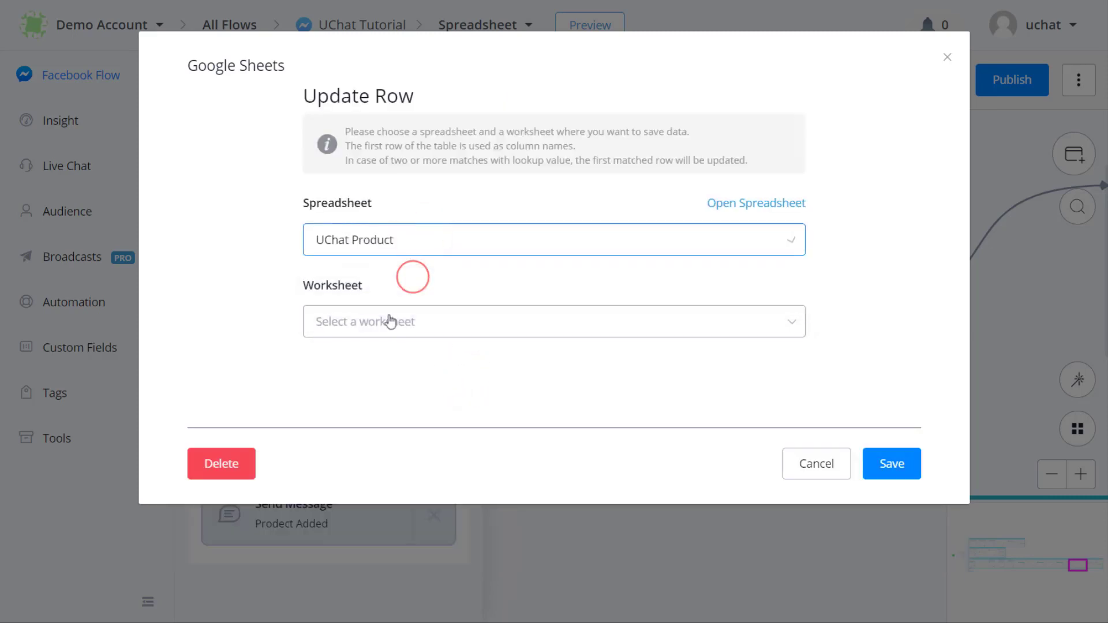
left_click(383, 322)
left_click(379, 366)
Look up the row to update by the name column, using the custom field product_name as lookup value
scroll(381, 352, "down", 3)
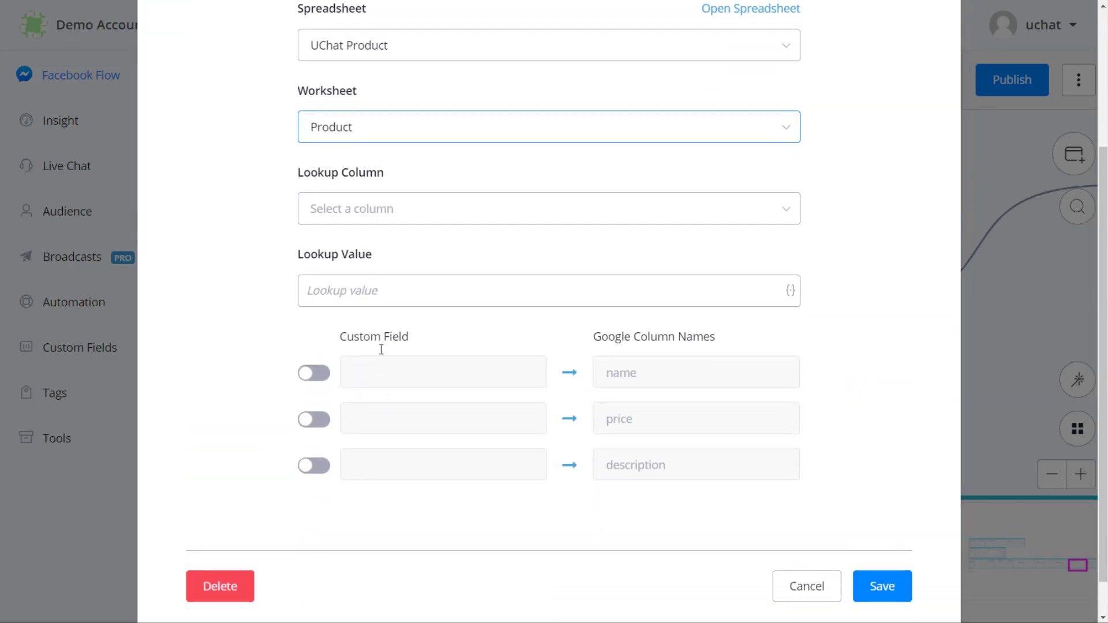
left_click(379, 213)
left_click(382, 253)
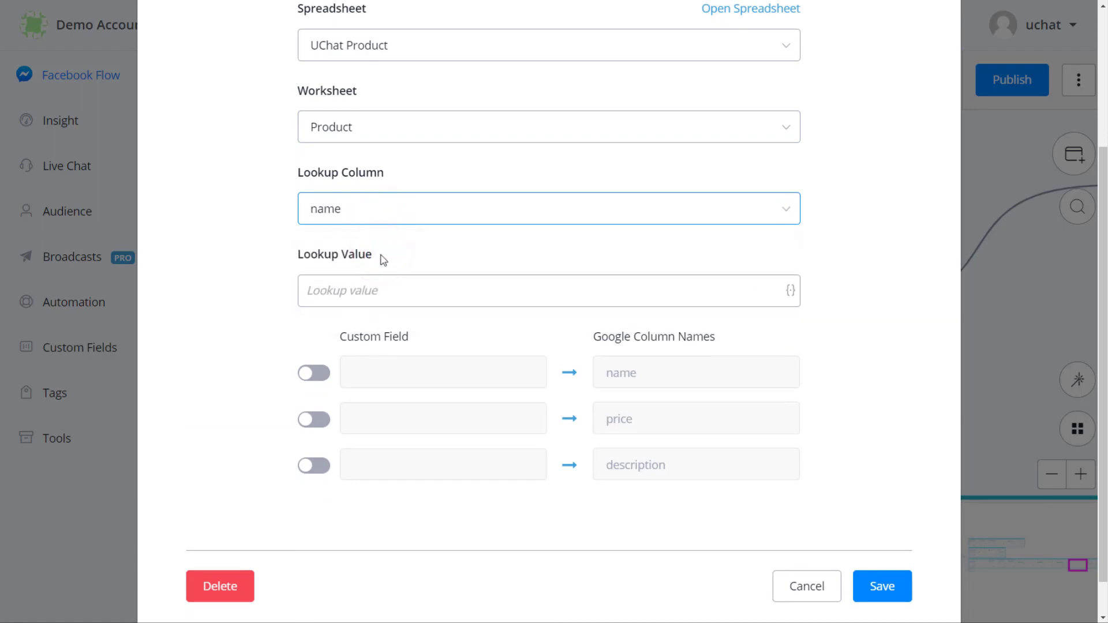
left_click(387, 299)
type("{{")
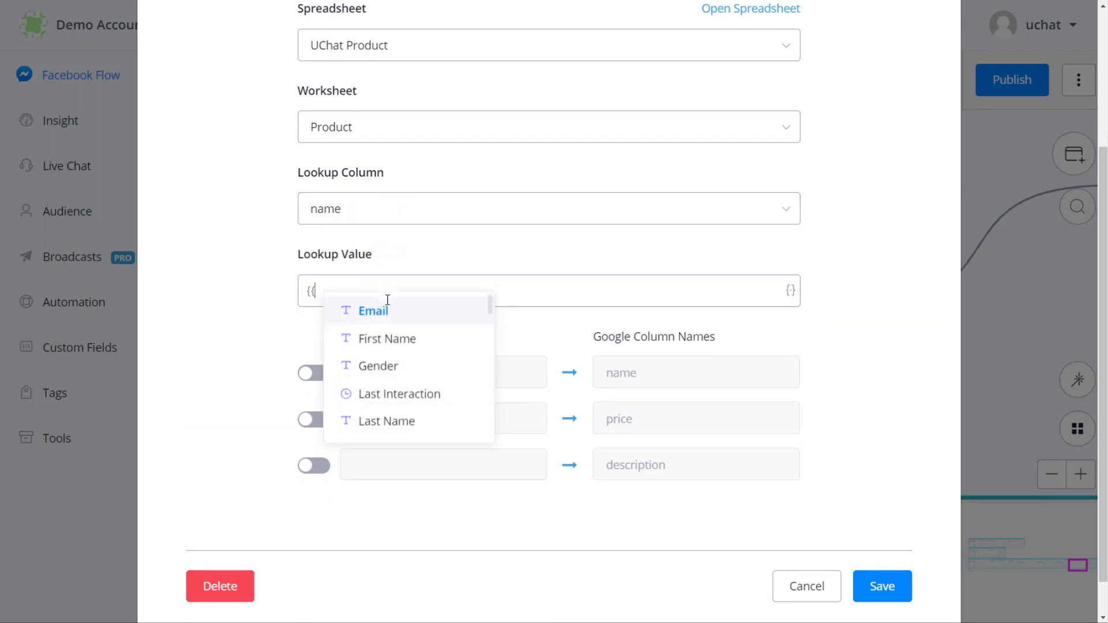
type("name")
left_click(411, 421)
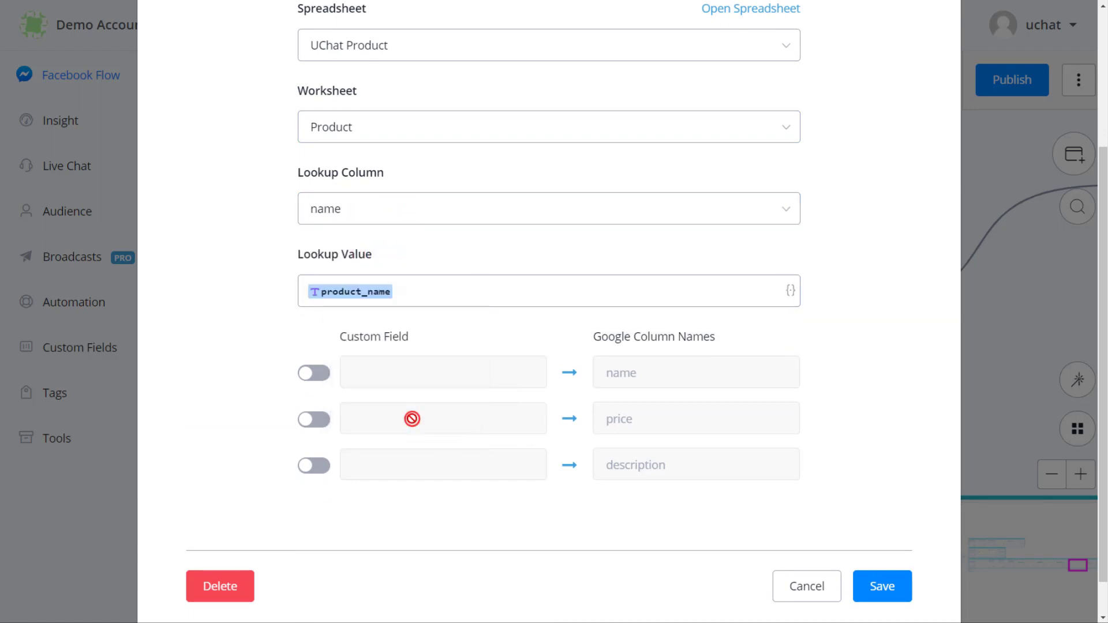
Enable updating of the name, price and description columns, and map the custom field updated_name to the name column
left_click(316, 376)
left_click(317, 422)
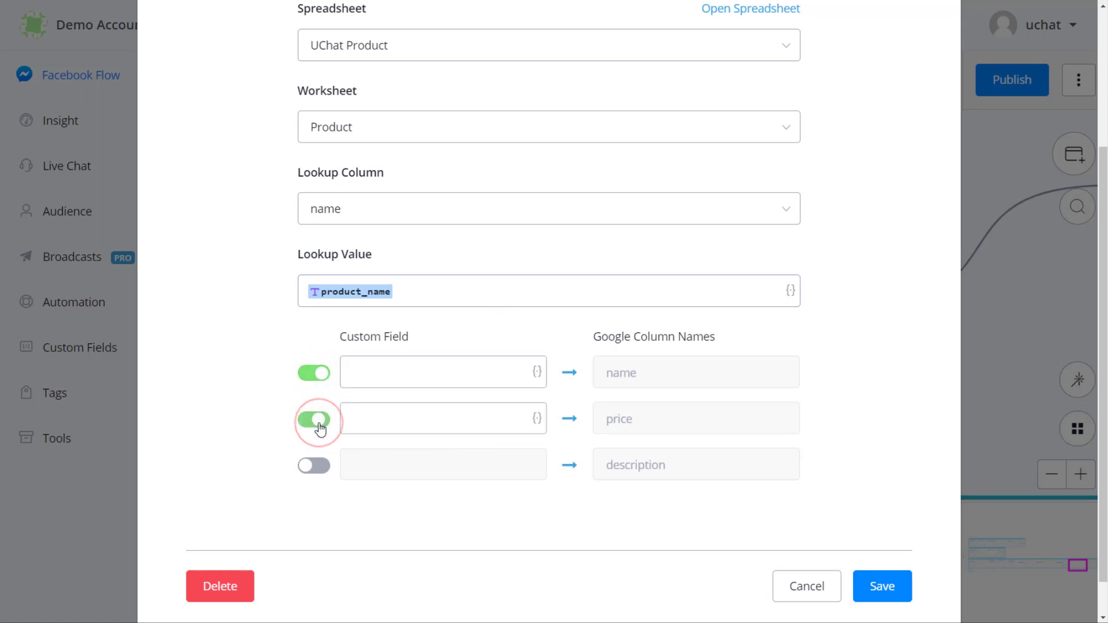
left_click(315, 466)
left_click(433, 373)
type("{{")
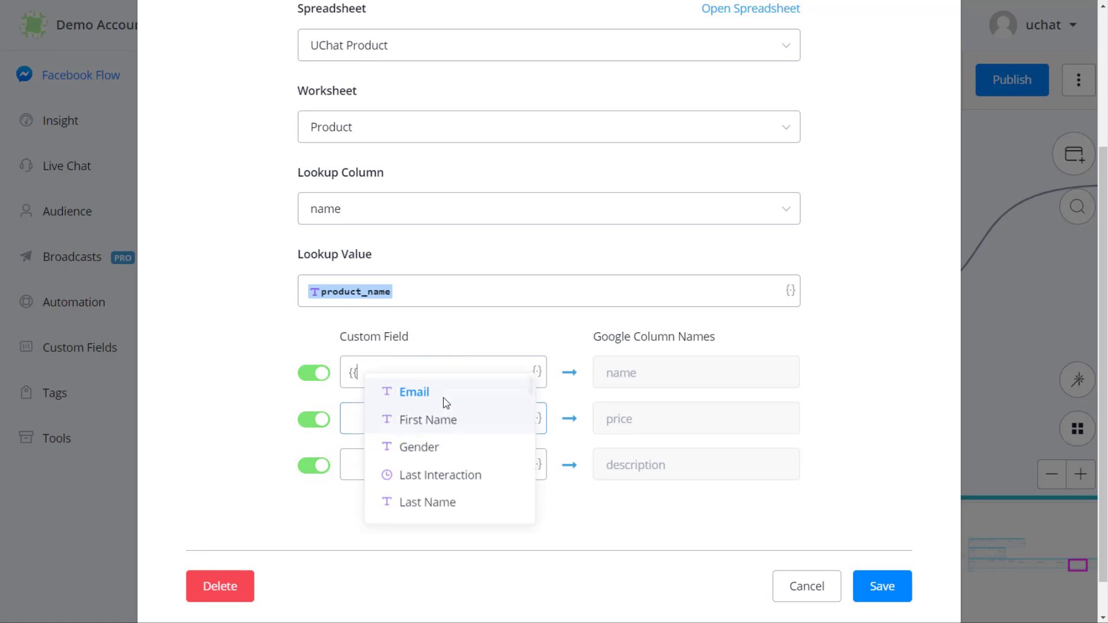
type("up")
key("Return")
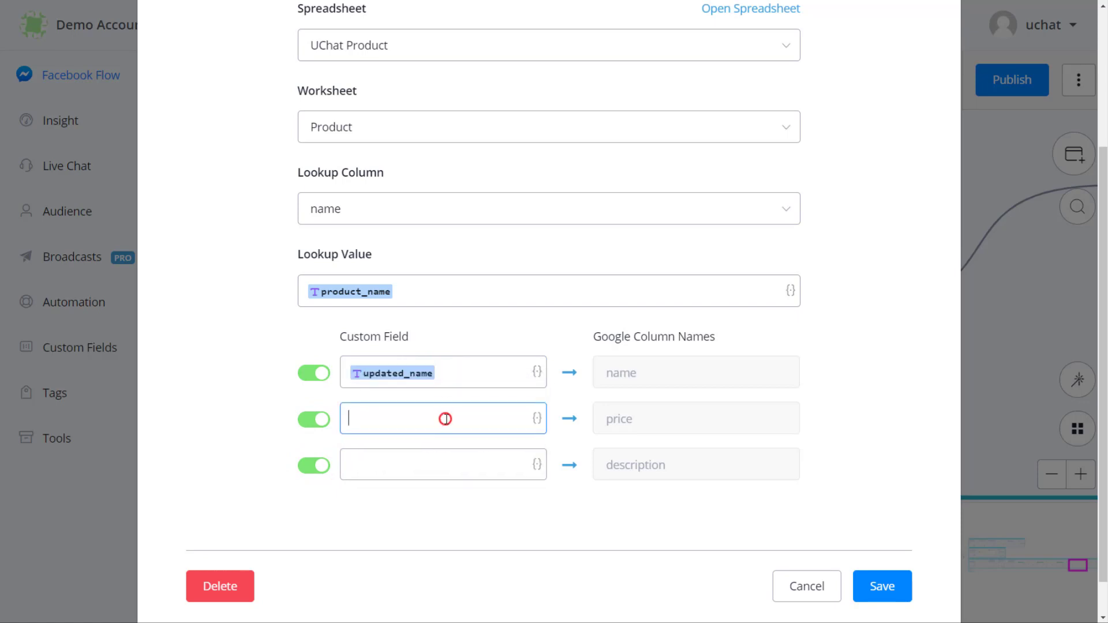
Map the custom field updated_price to the price column
left_click(446, 419)
type("{{upd")
key("Down")
key("Down")
key("Return")
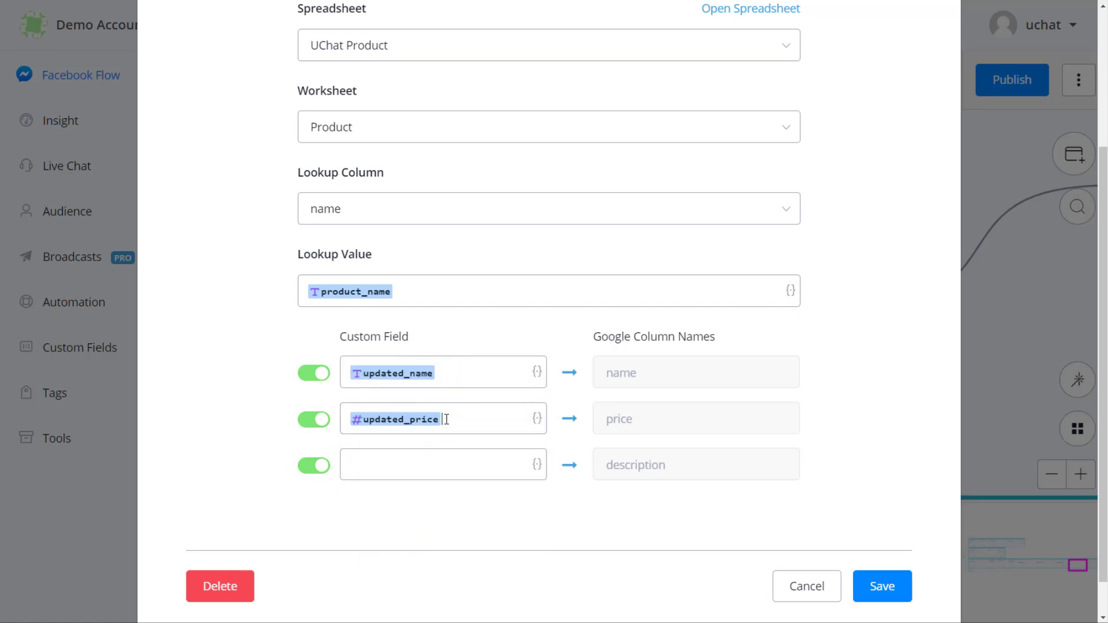
Map the custom field updated_description to the description column and save the Update Row action
left_click(448, 453)
type("{{upd")
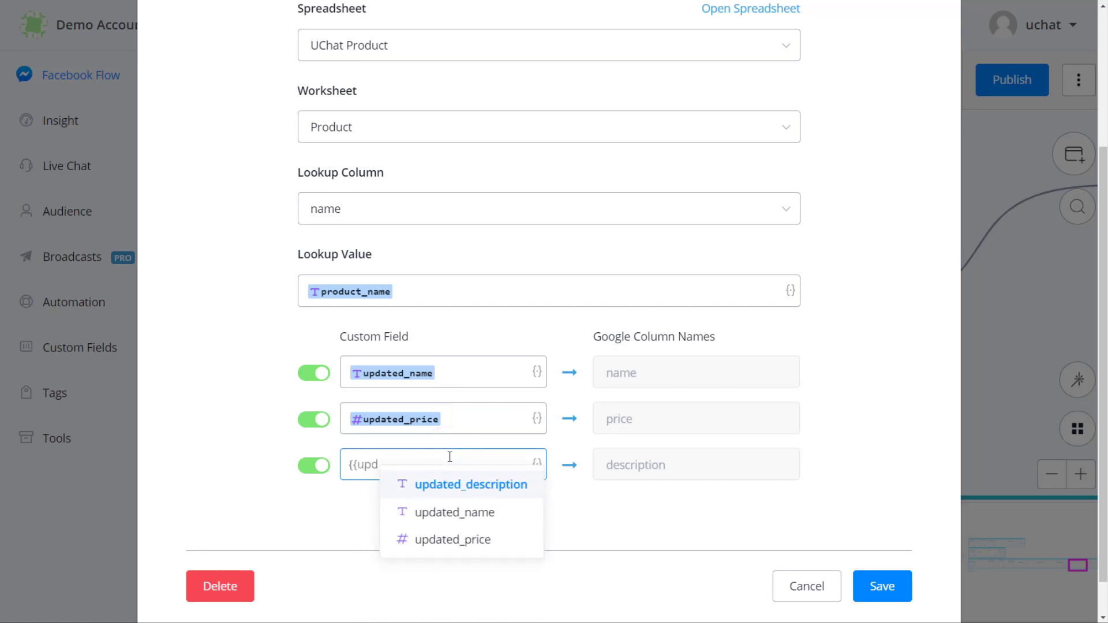
key("Return")
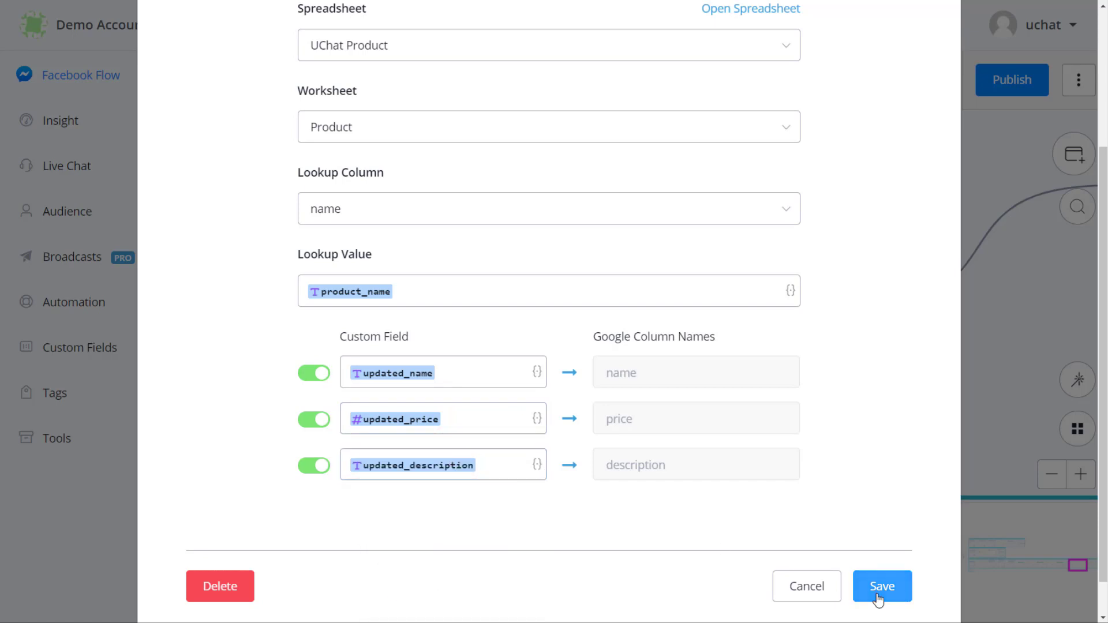
left_click(878, 598)
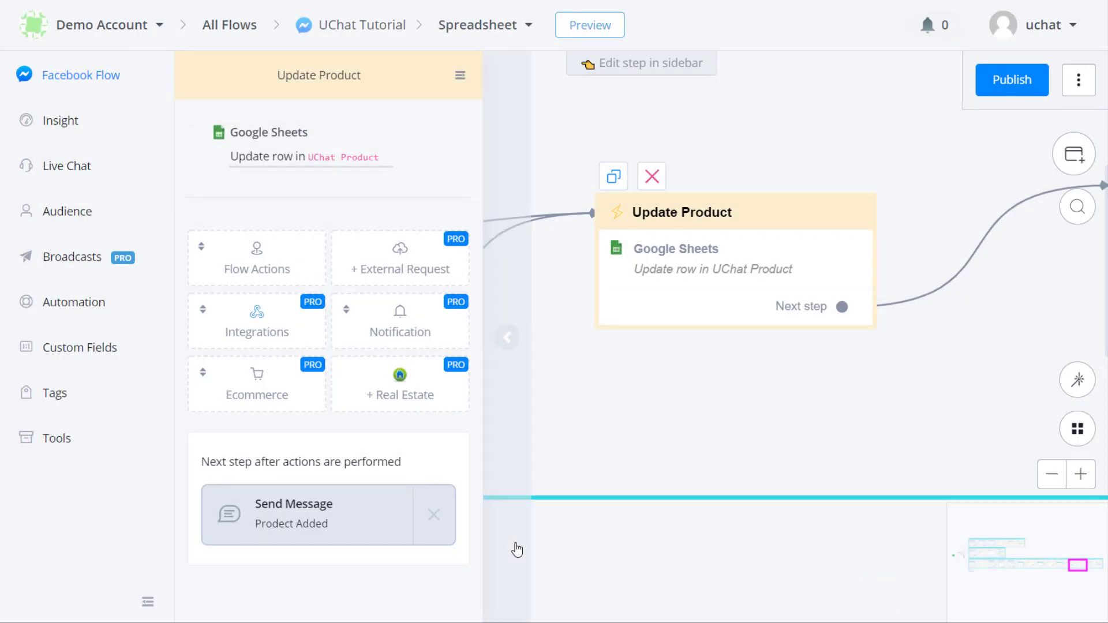
Close the Update Product step's editor and publish the Spreadsheet flow
left_click(516, 548)
scroll(517, 547, "down", 5)
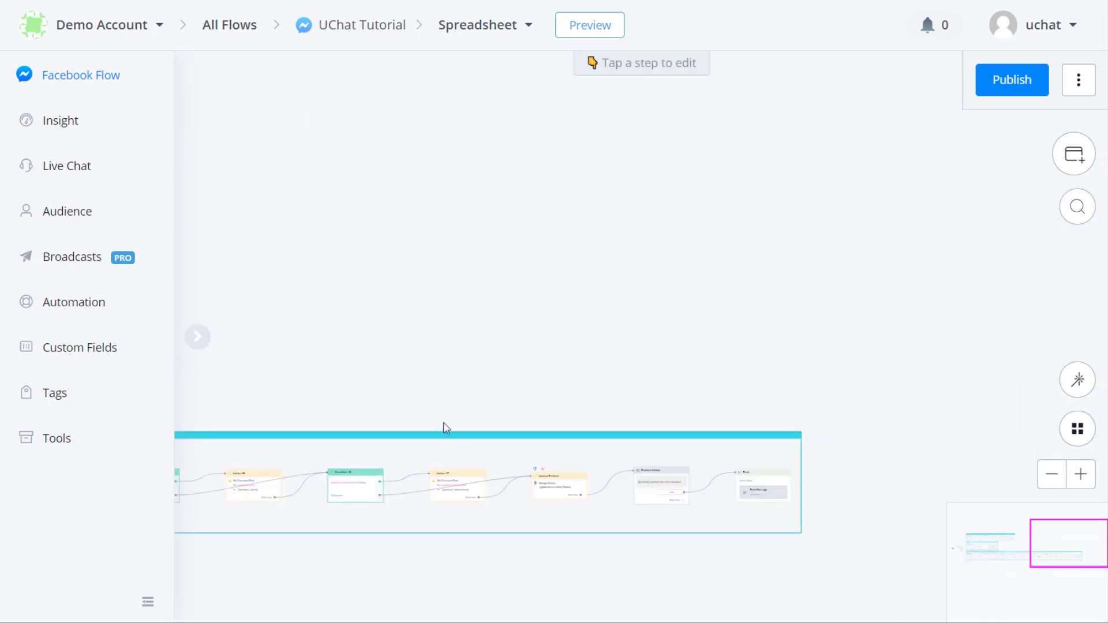
left_click_drag(391, 333, 694, 280)
scroll(490, 300, "down", 2)
left_click_drag(487, 296, 618, 307)
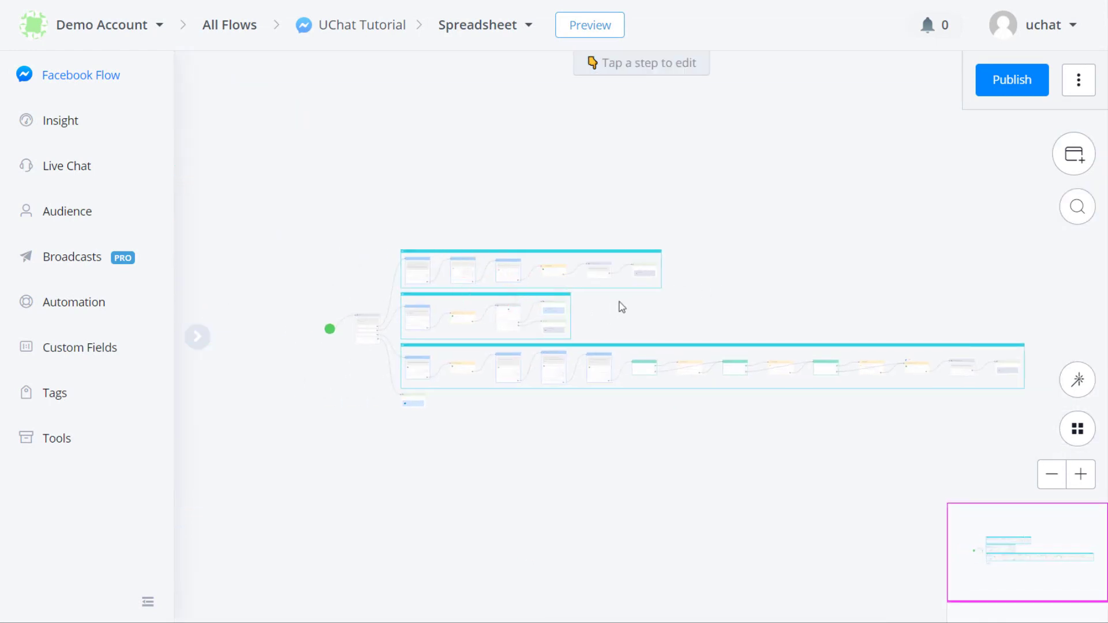
left_click(987, 90)
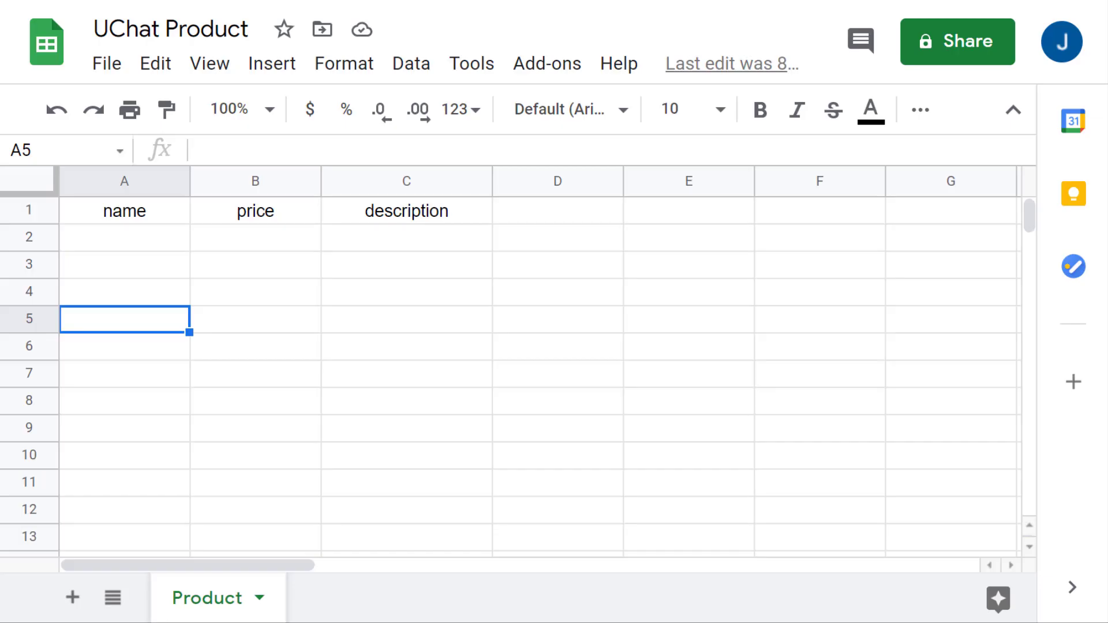
In the UChat Product spreadsheet in Google Sheets, fill row 2 with name "burger", price 9 and description "this is burger"
left_click(161, 242)
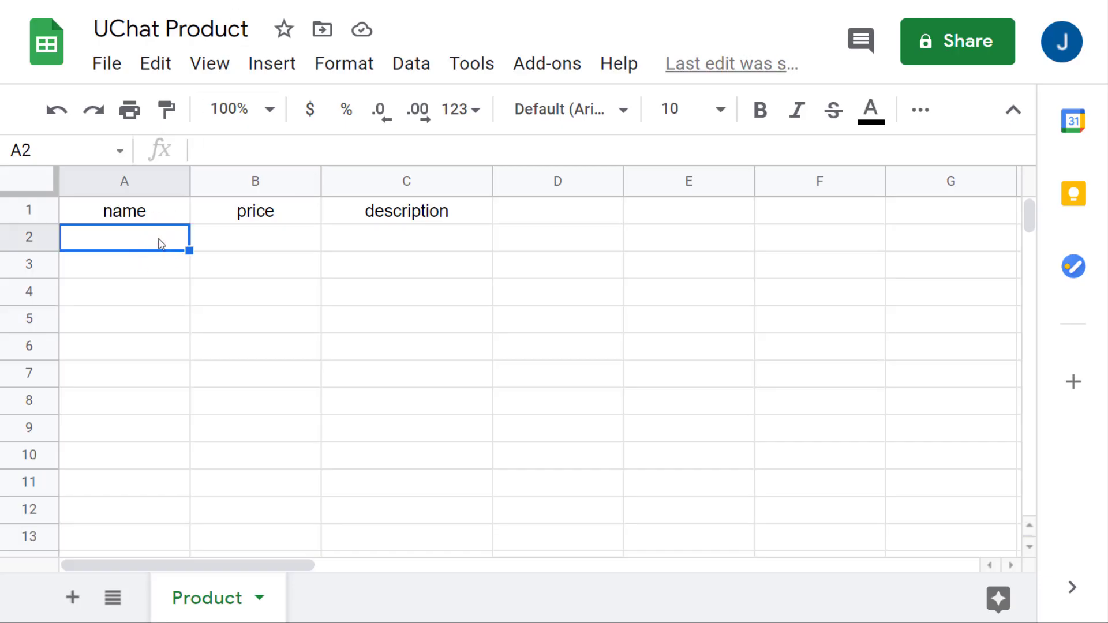
type("burger")
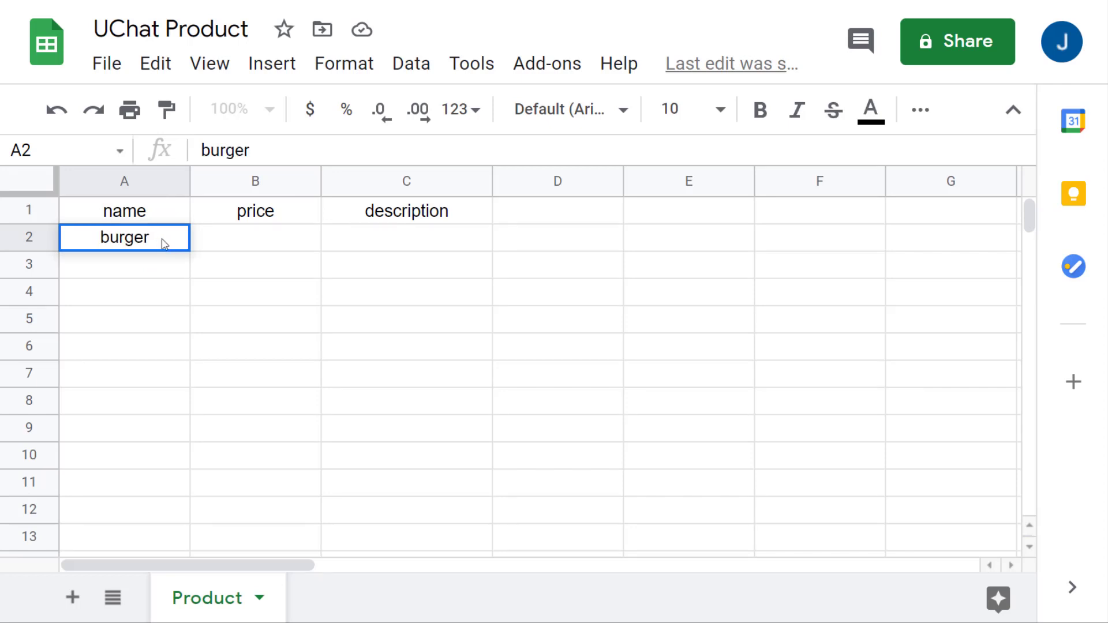
left_click(216, 242)
type("9")
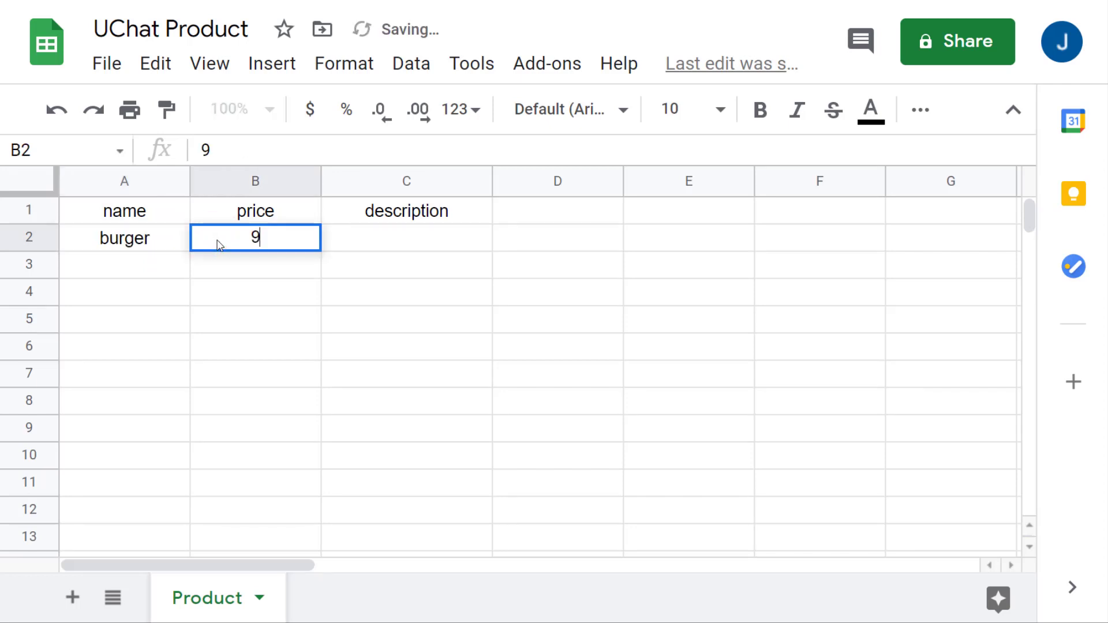
left_click(348, 231)
type("t")
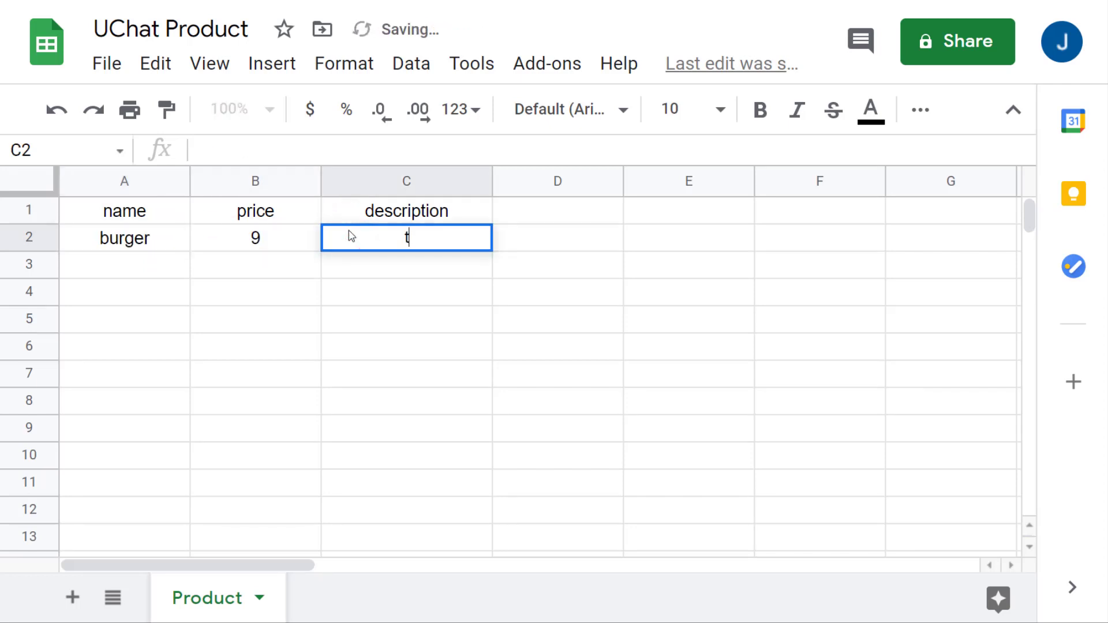
type("his is burger")
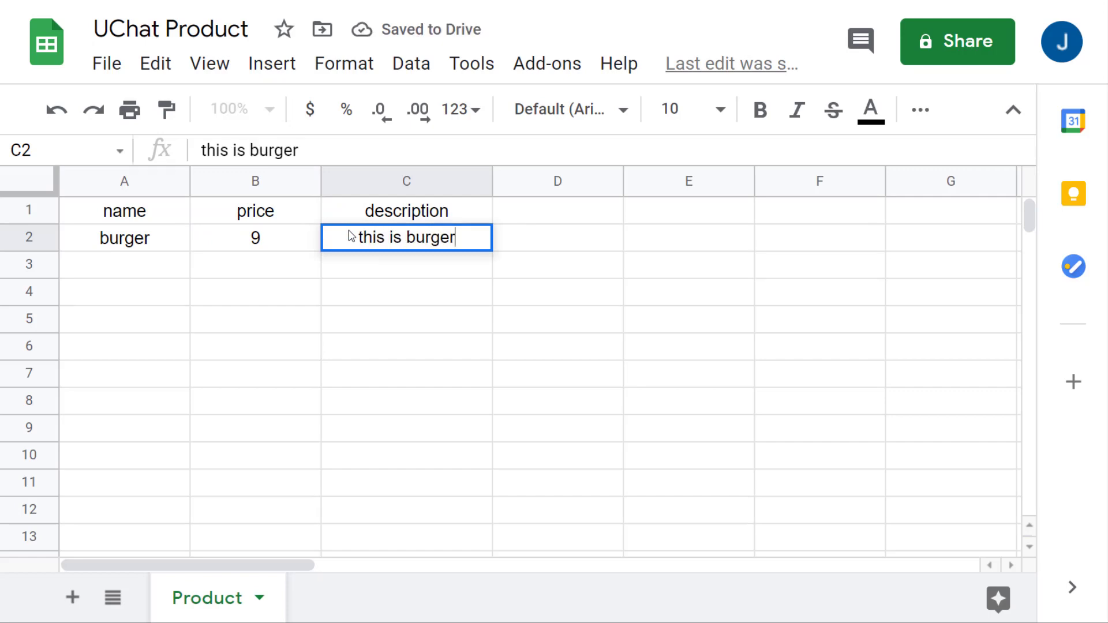
left_click(358, 270)
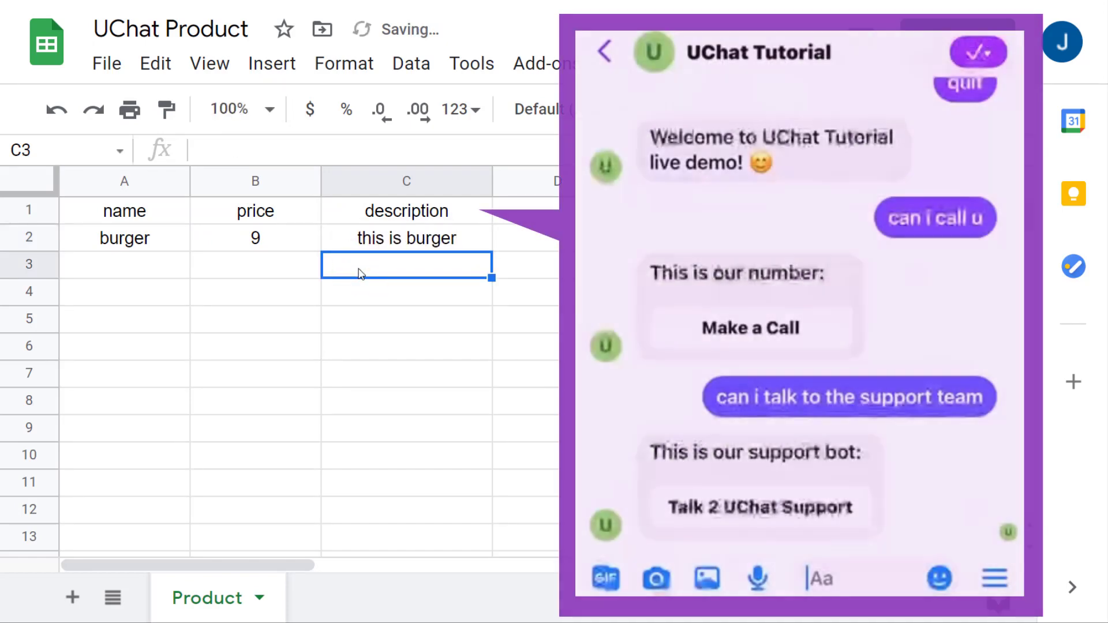